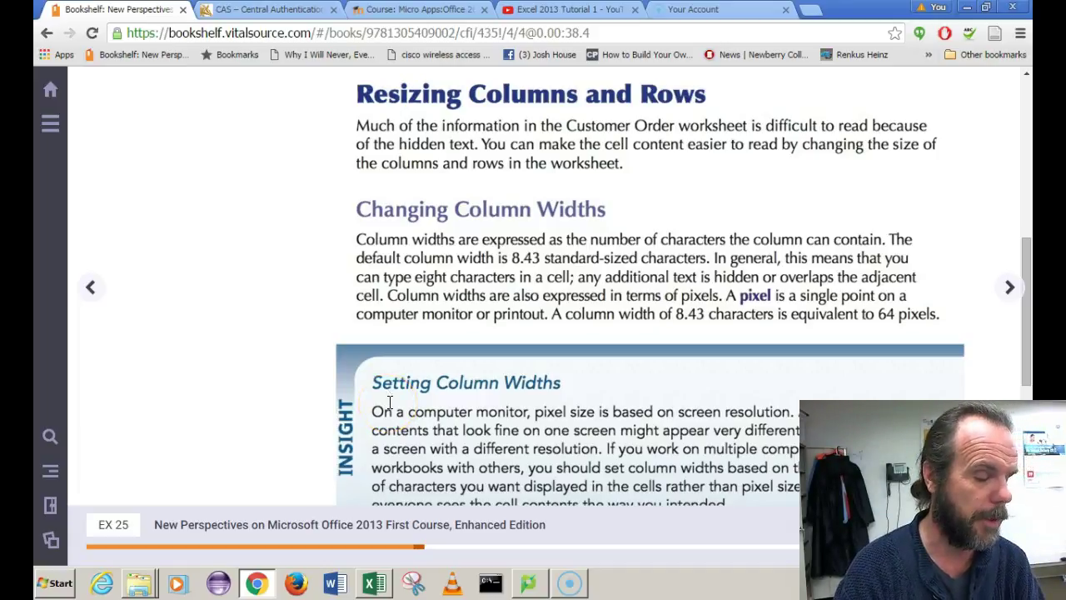
Switch from the textbook to Excel and widen column A of the Customer Order worksheet to 15 characters.
{"action": "scroll", "coordinate": [275, 351], "scroll_direction": "down", "scroll_amount": 4}
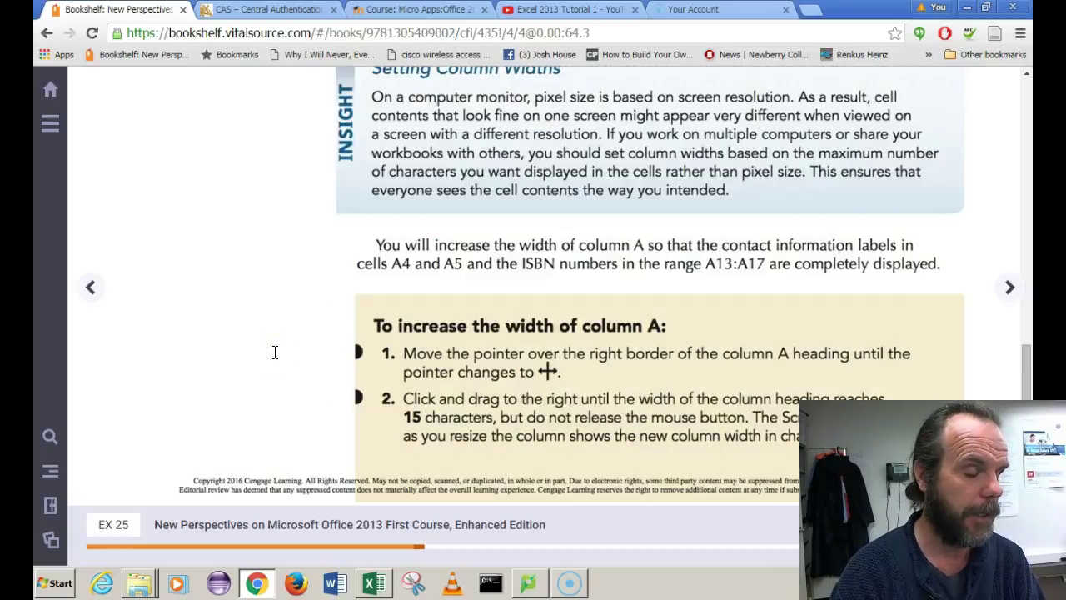
{"action": "scroll", "coordinate": [275, 351], "scroll_direction": "up", "scroll_amount": 1}
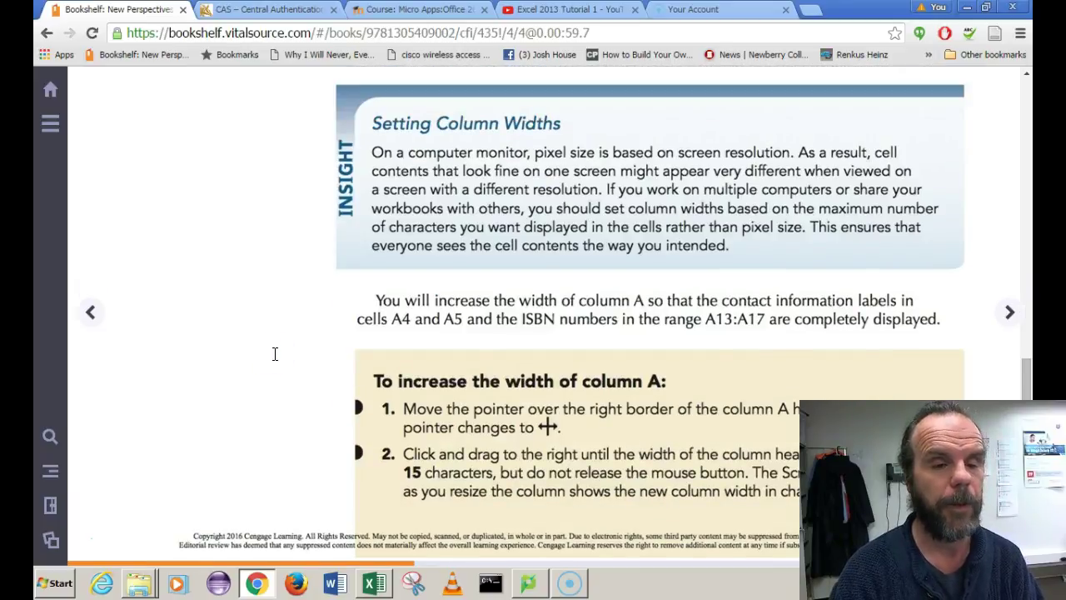
{"action": "left_click", "coordinate": [379, 584]}
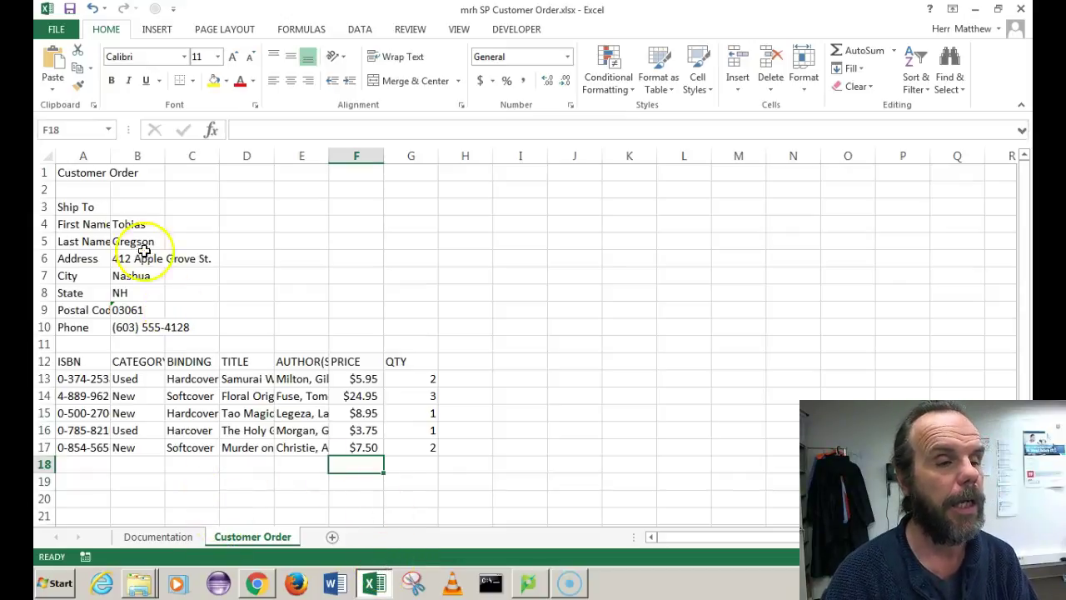
{"action": "left_click", "coordinate": [110, 156]}
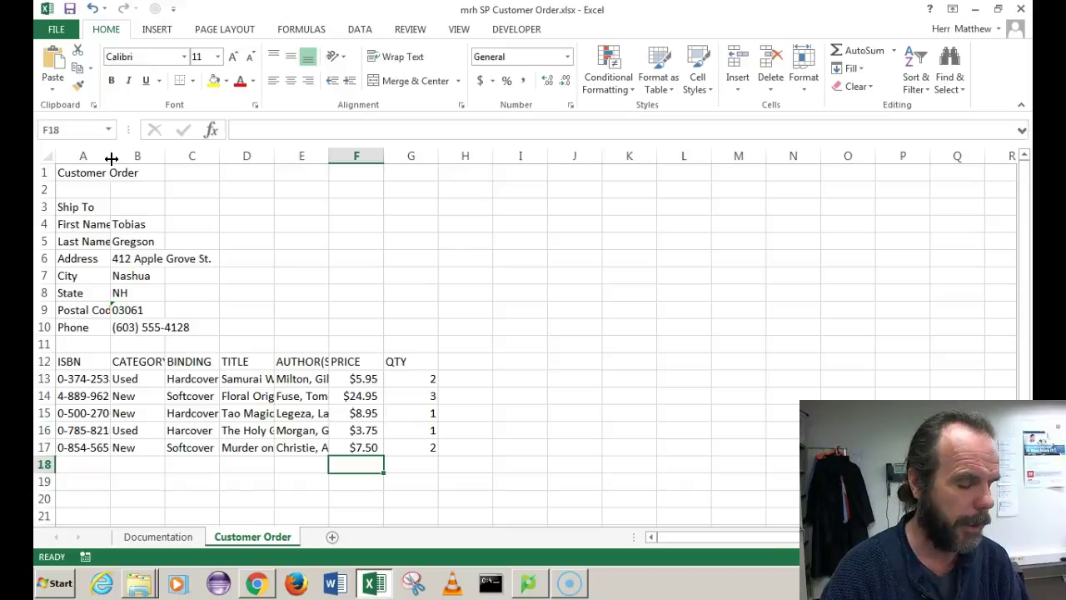
{"action": "left_click", "coordinate": [111, 158]}
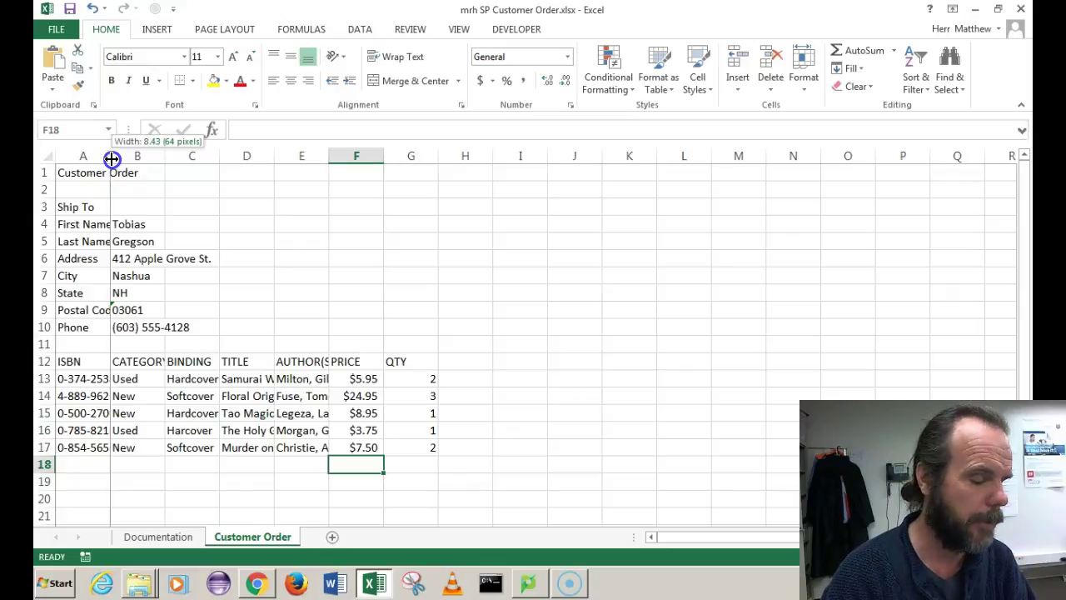
{"action": "left_click_drag", "start_coordinate": [111, 158], "coordinate": [152, 156]}
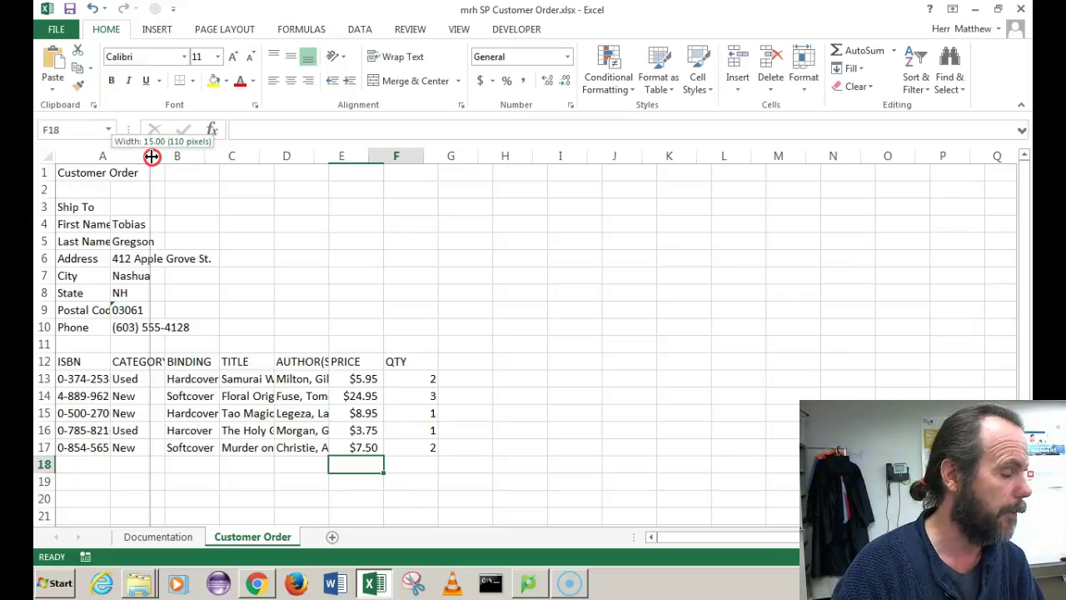
{"action": "left_click_drag", "start_coordinate": [151, 155], "coordinate": [151, 156]}
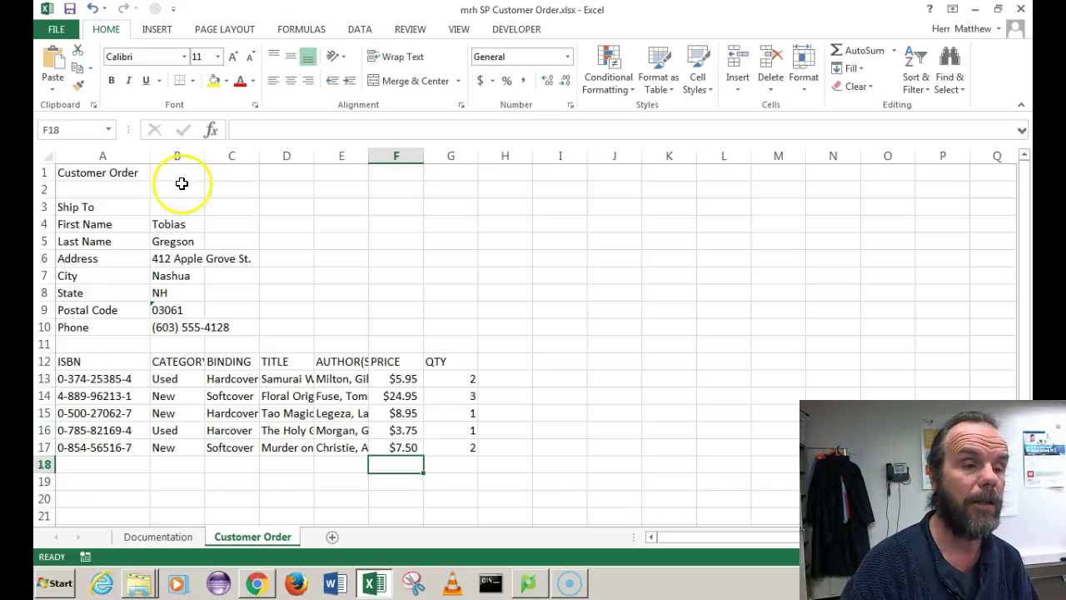
{"action": "left_click", "coordinate": [100, 156]}
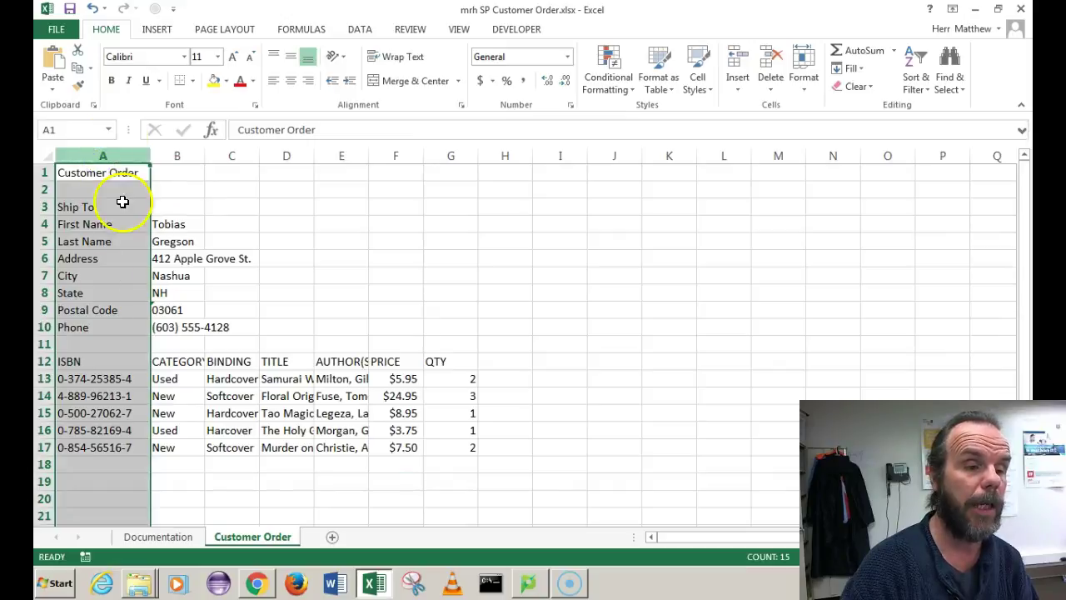
{"action": "left_click_drag", "start_coordinate": [171, 156], "coordinate": [264, 159]}
{"action": "left_click", "coordinate": [388, 209]}
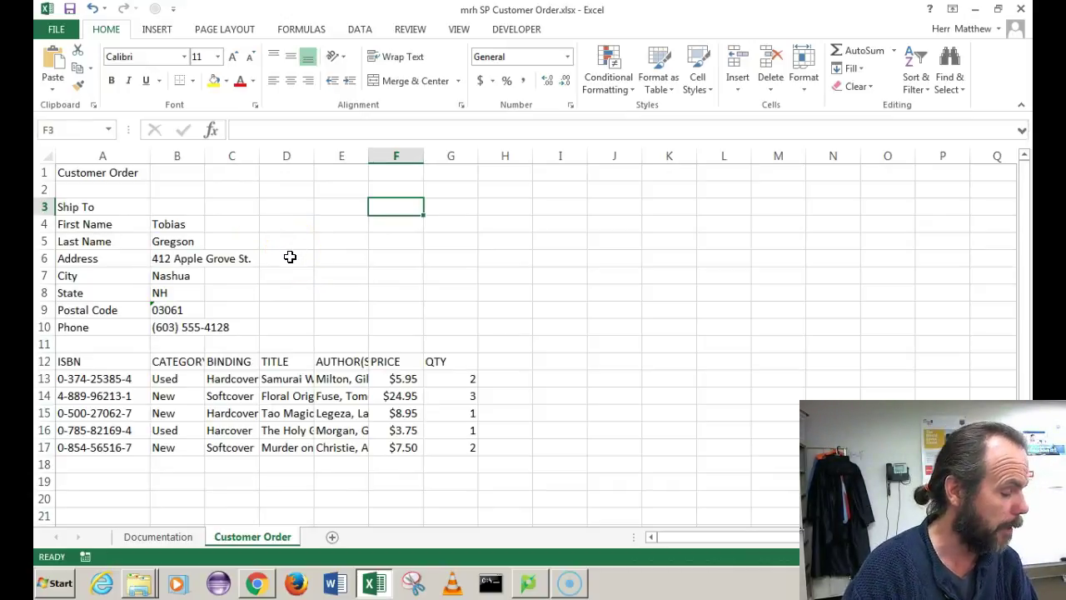
{"action": "left_click", "coordinate": [175, 156]}
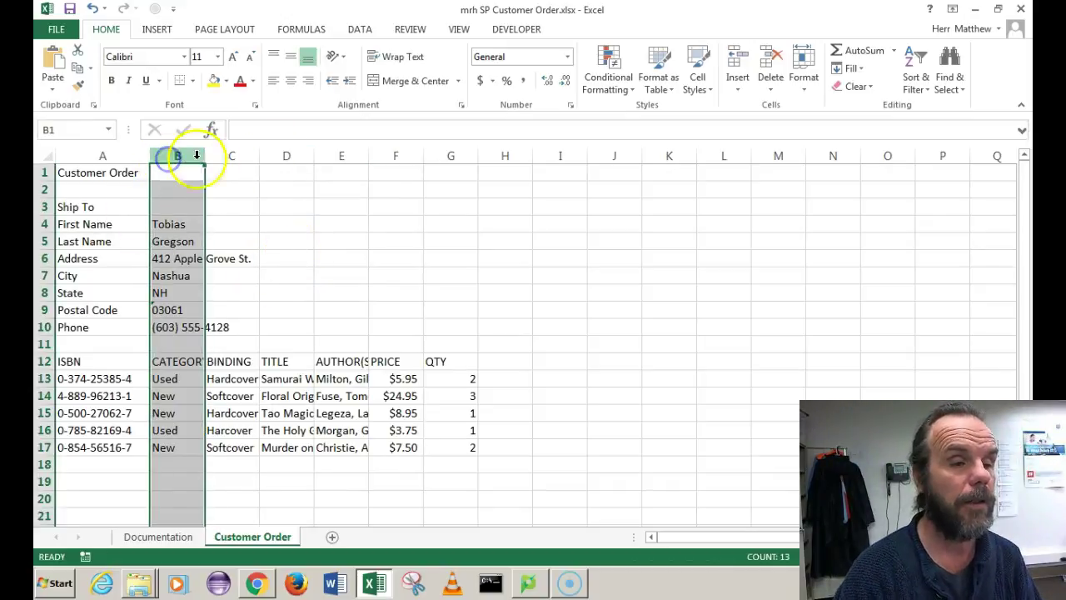
{"action": "left_click", "coordinate": [247, 206]}
Select columns B and C and widen them together to an equal width that fits the whole address in B6.
{"action": "left_click", "coordinate": [176, 156]}
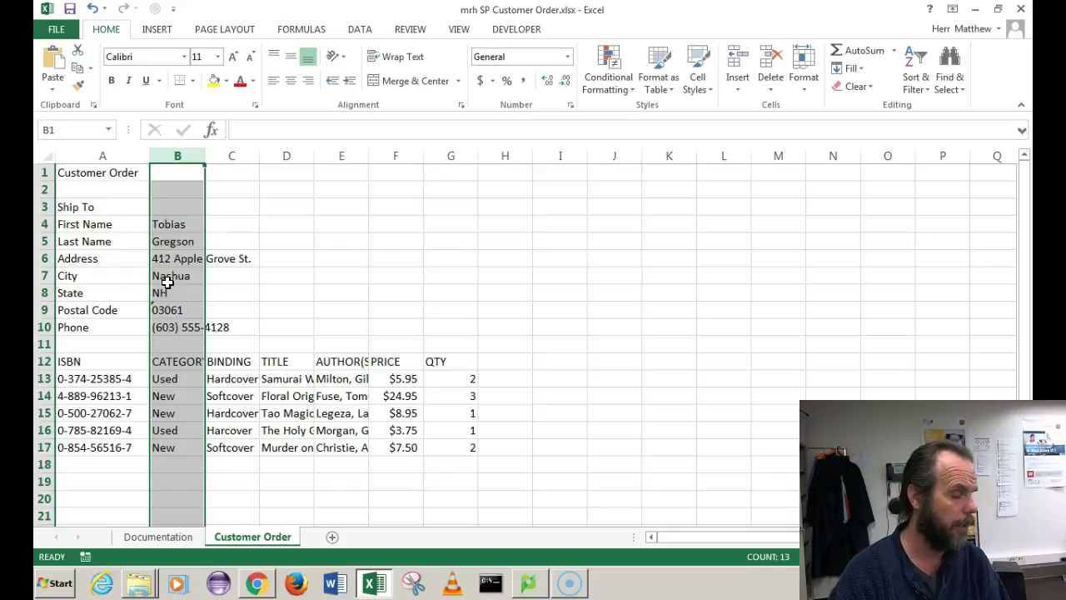
{"action": "left_click", "coordinate": [230, 157], "text": "ctrl"}
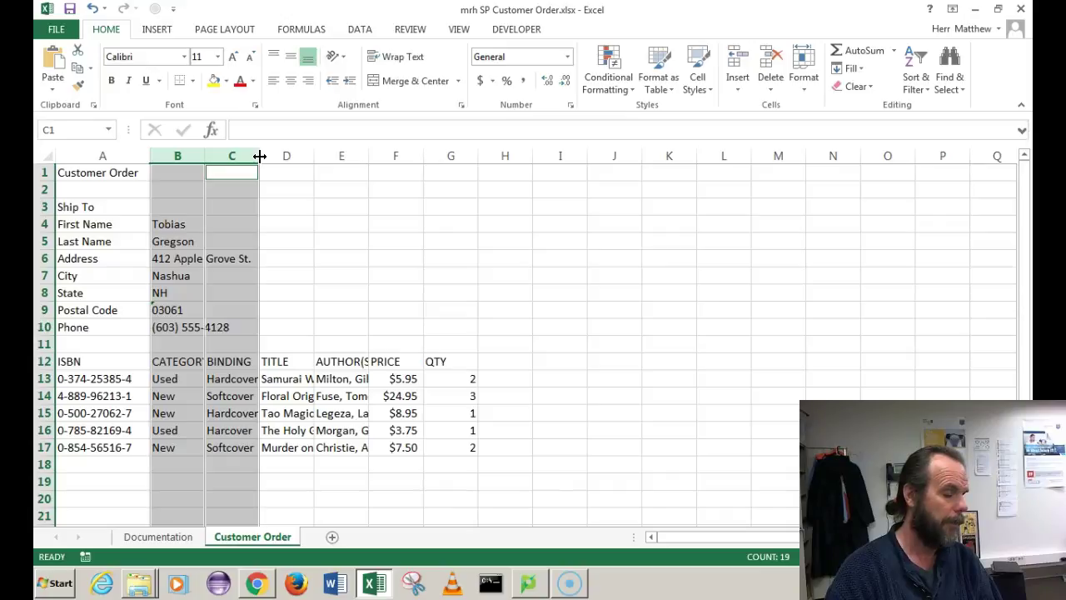
{"action": "left_click_drag", "start_coordinate": [260, 156], "coordinate": [317, 157]}
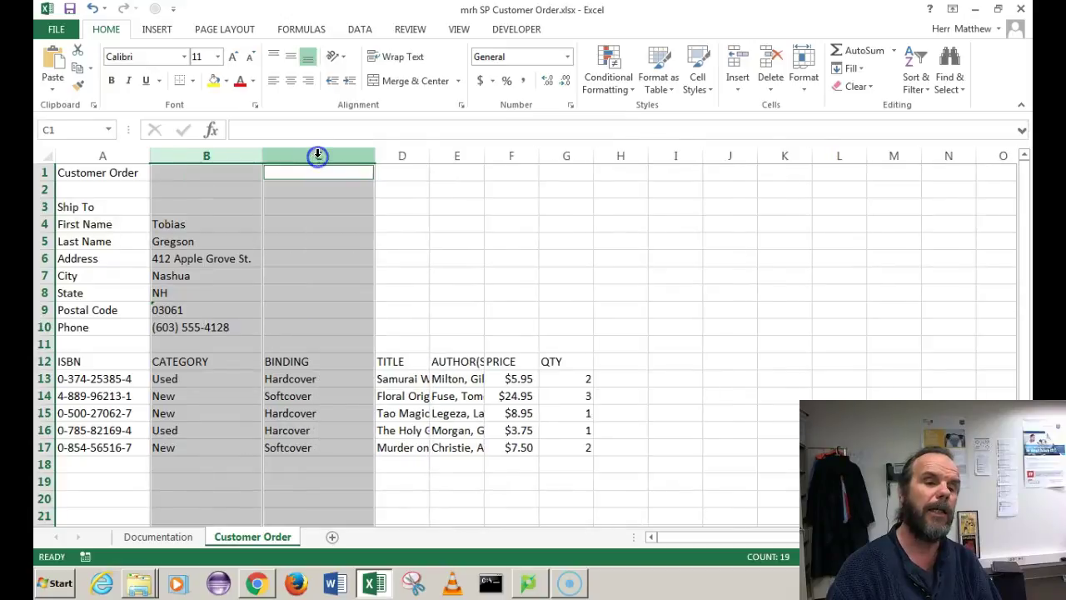
{"action": "left_click", "coordinate": [384, 178]}
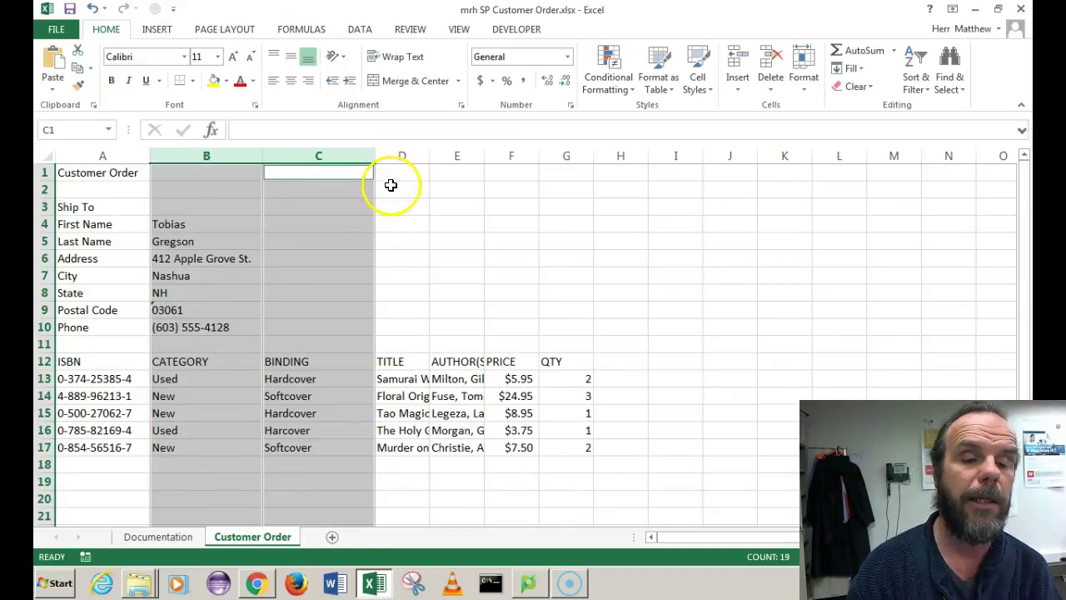
{"action": "left_click_drag", "start_coordinate": [374, 155], "coordinate": [374, 155]}
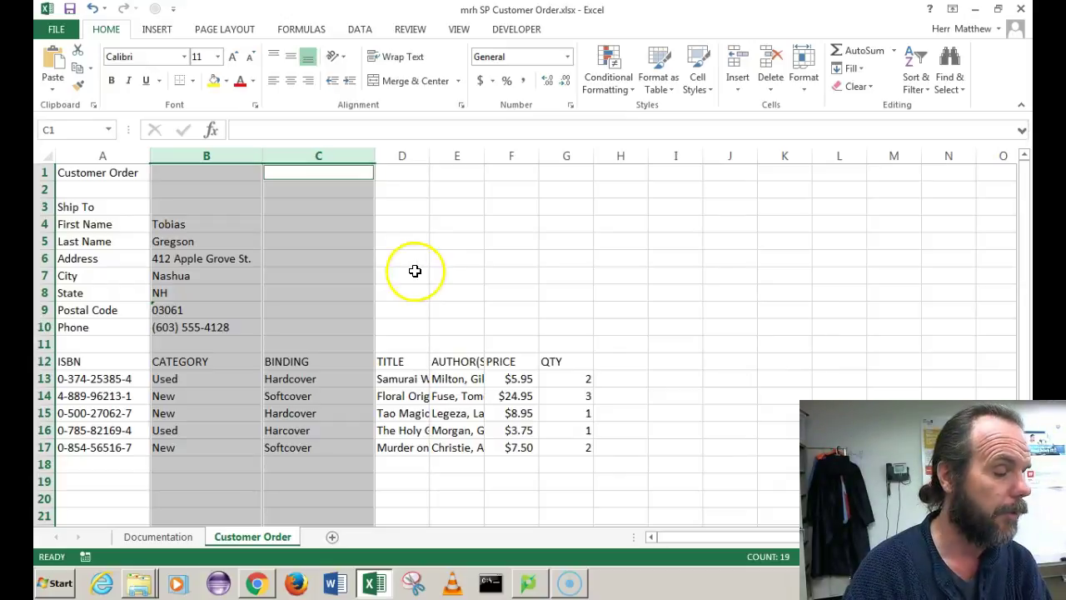
Set an exact column width for the TITLE column D, about twice the width of column A.
{"action": "left_click", "coordinate": [403, 156]}
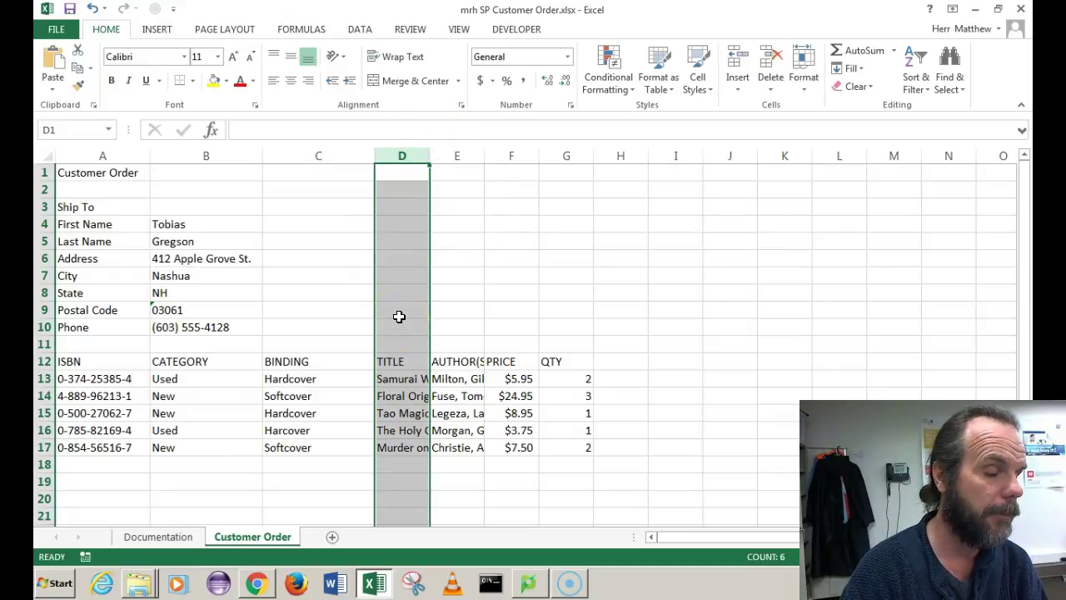
{"action": "left_click", "coordinate": [97, 32]}
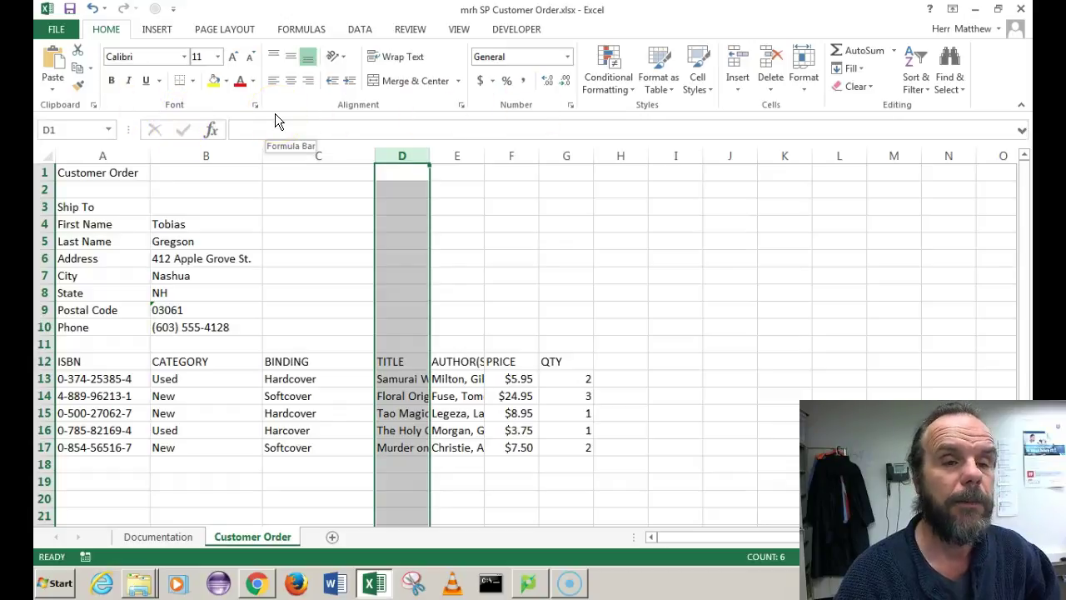
{"action": "left_click", "coordinate": [805, 80]}
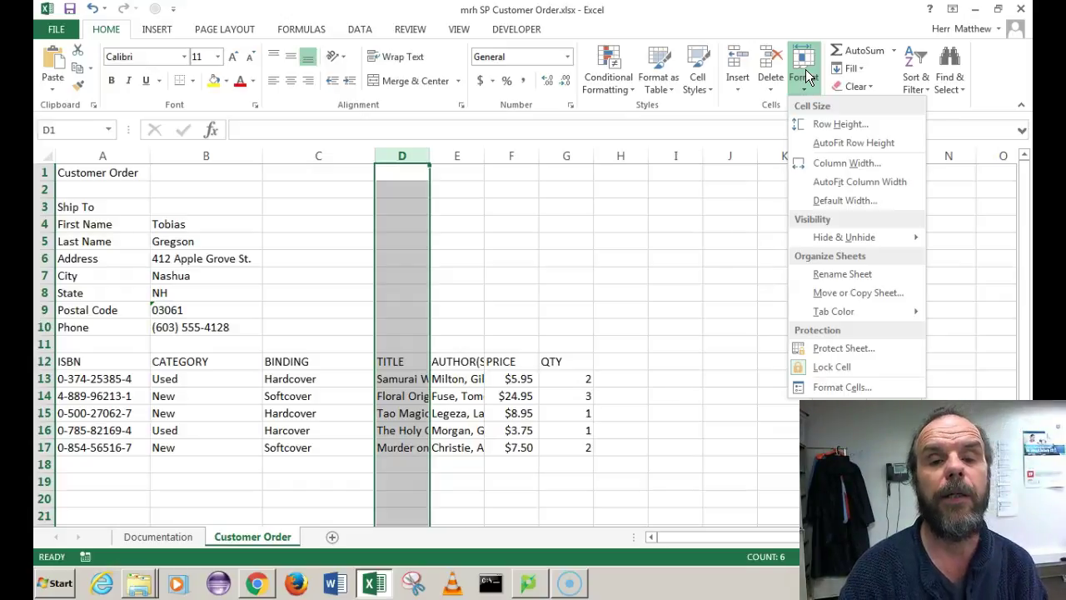
{"action": "left_click", "coordinate": [819, 164]}
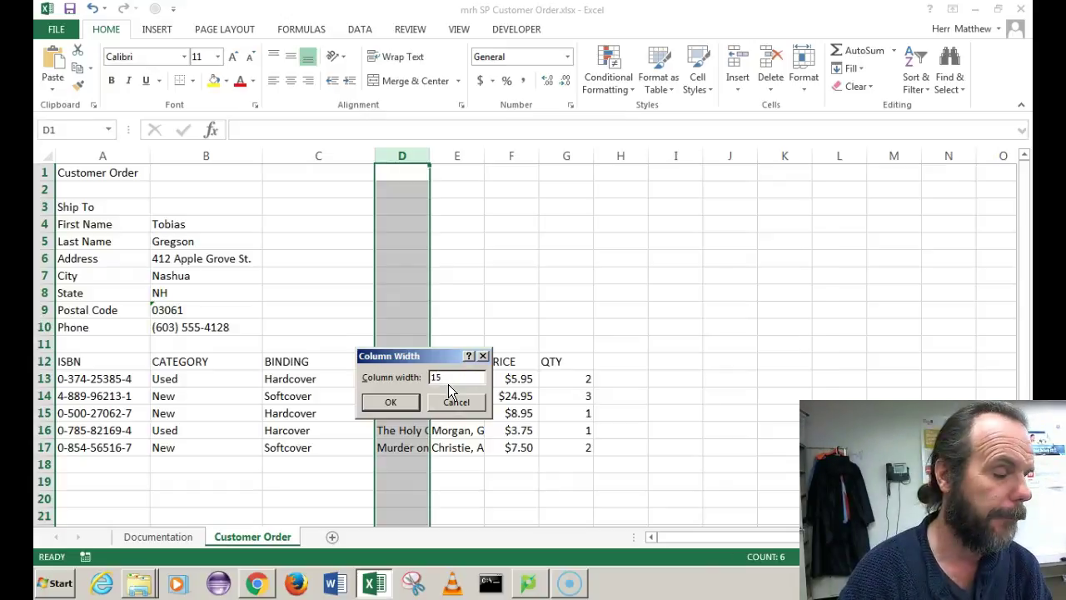
{"action": "left_click", "coordinate": [398, 407]}
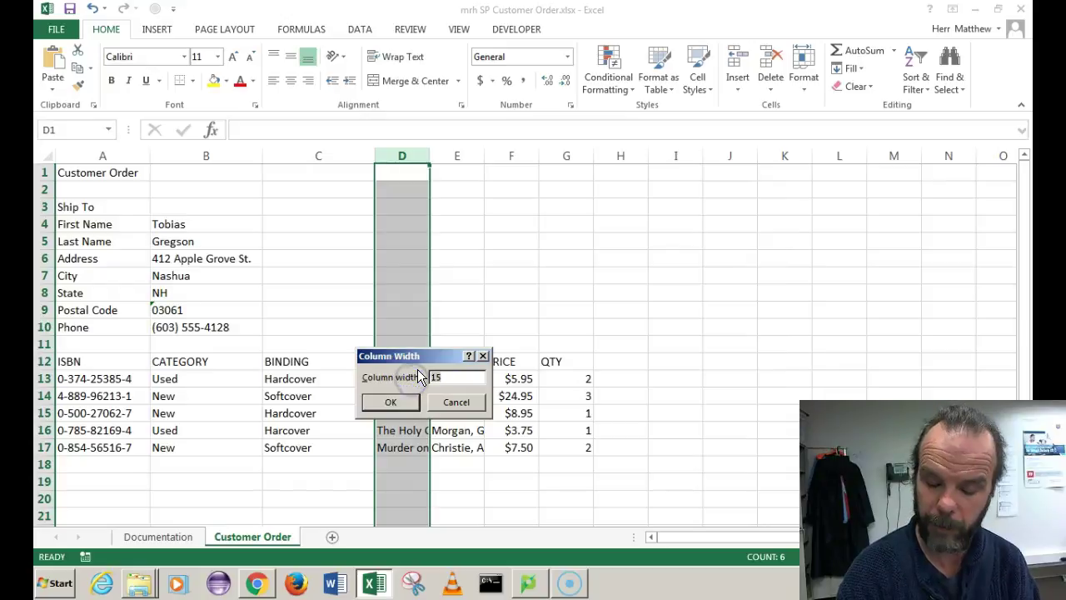
{"action": "left_click", "coordinate": [390, 402]}
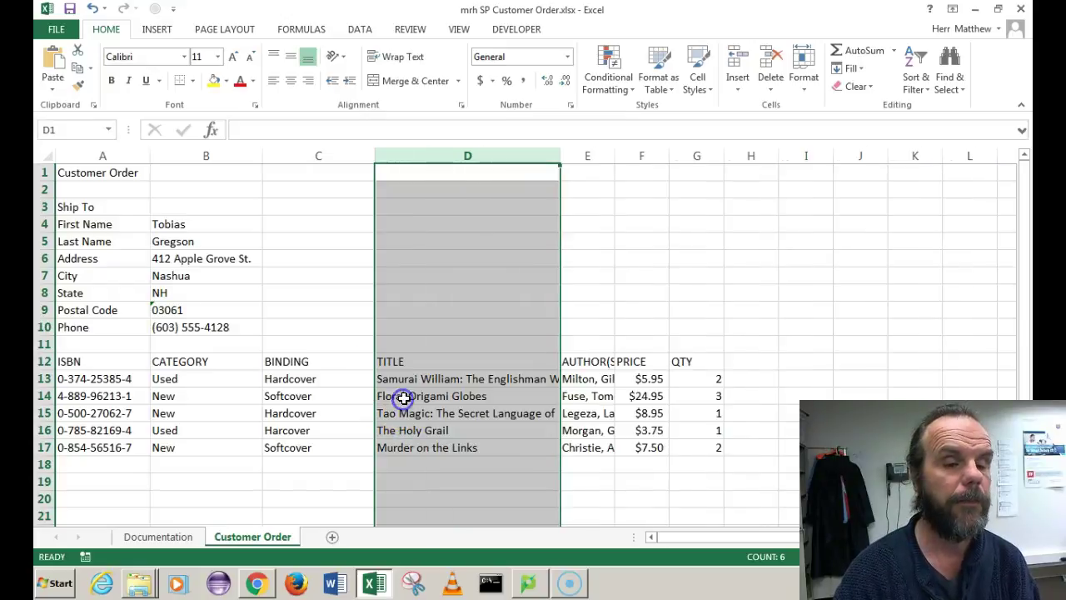
Check the exact column width setting of column A.
{"action": "left_click", "coordinate": [103, 157]}
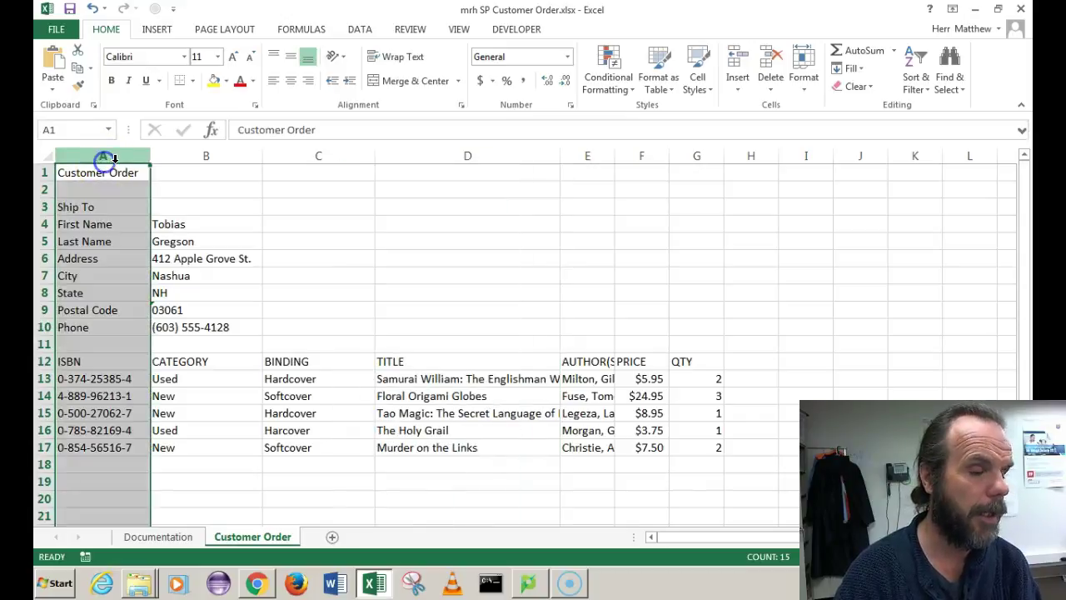
{"action": "left_click", "coordinate": [802, 90]}
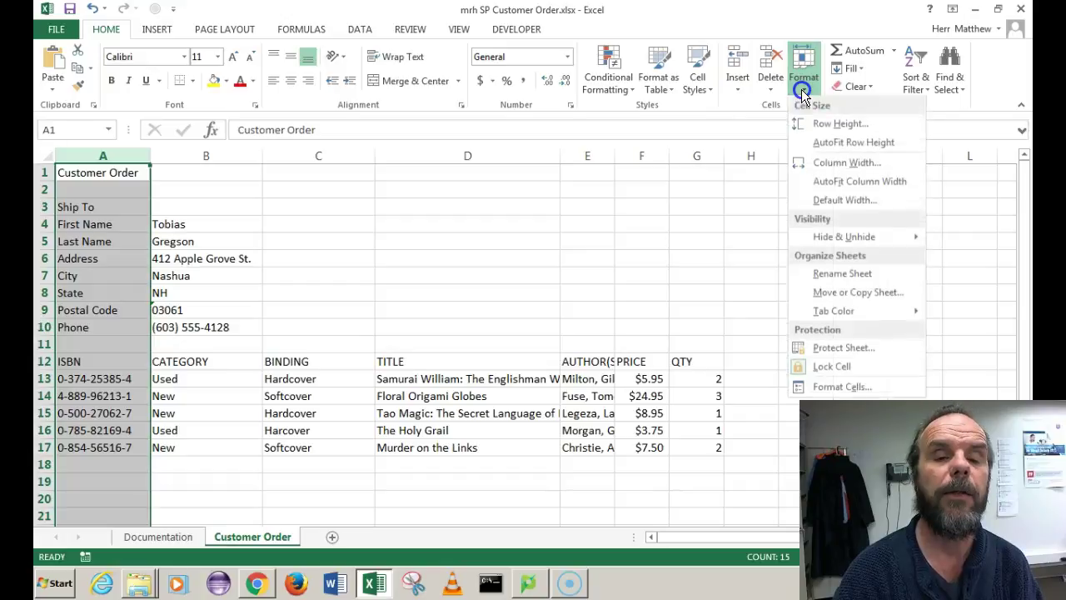
{"action": "left_click", "coordinate": [832, 163]}
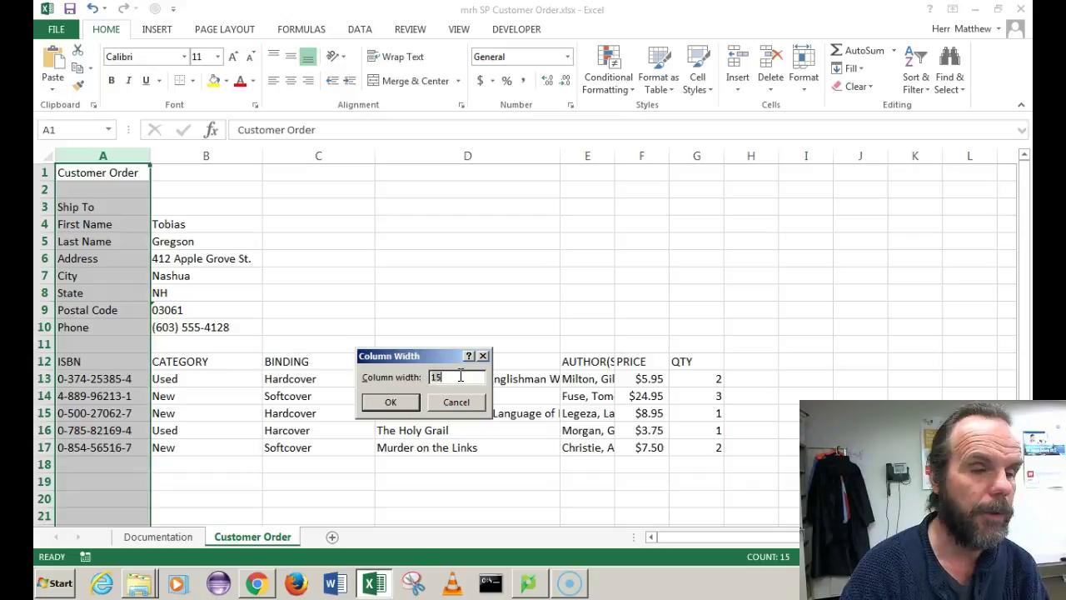
{"action": "left_click", "coordinate": [394, 405]}
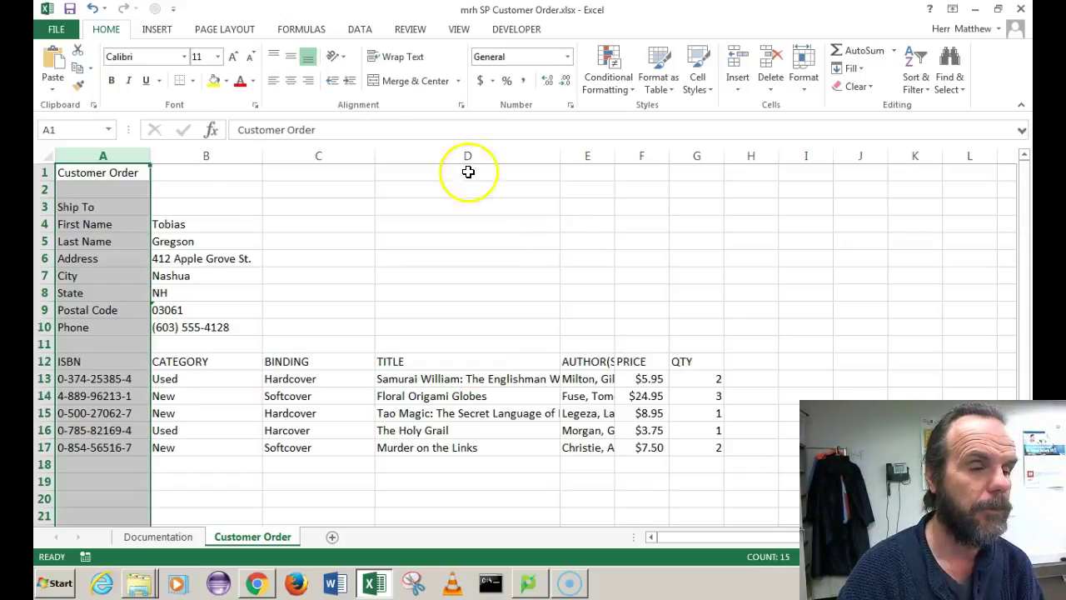
Set the column width of the AUTHOR(S) column E to 15.
{"action": "left_click", "coordinate": [592, 157]}
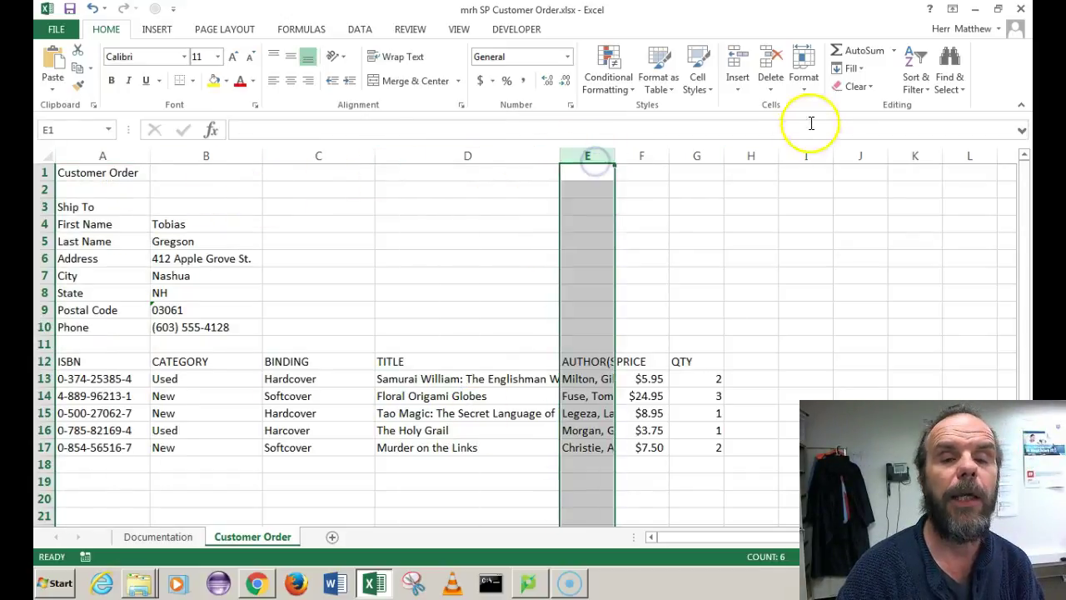
{"action": "left_click", "coordinate": [801, 92]}
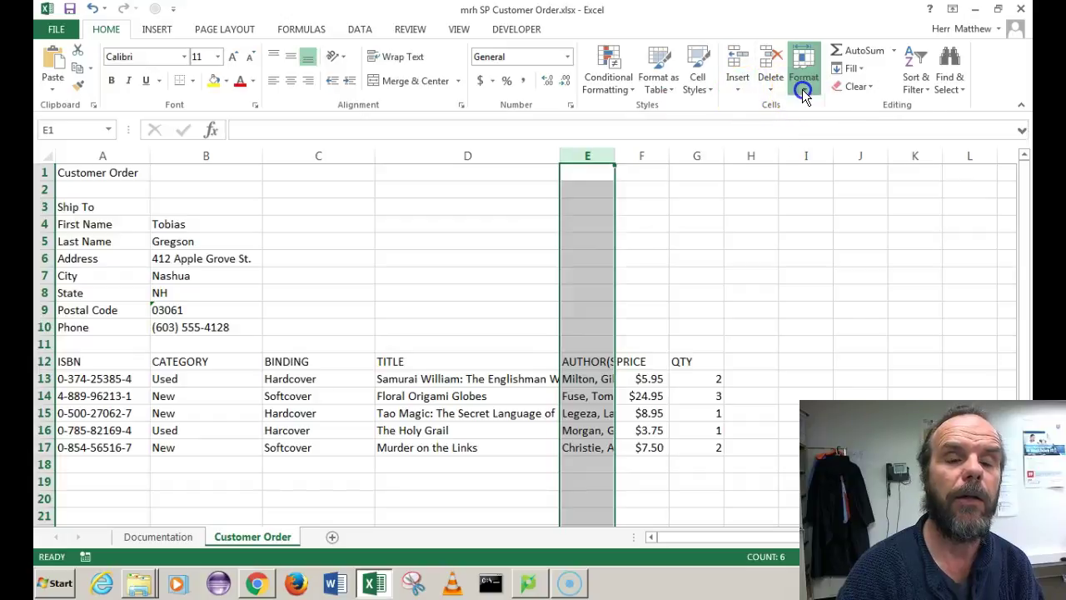
{"action": "left_click", "coordinate": [833, 165]}
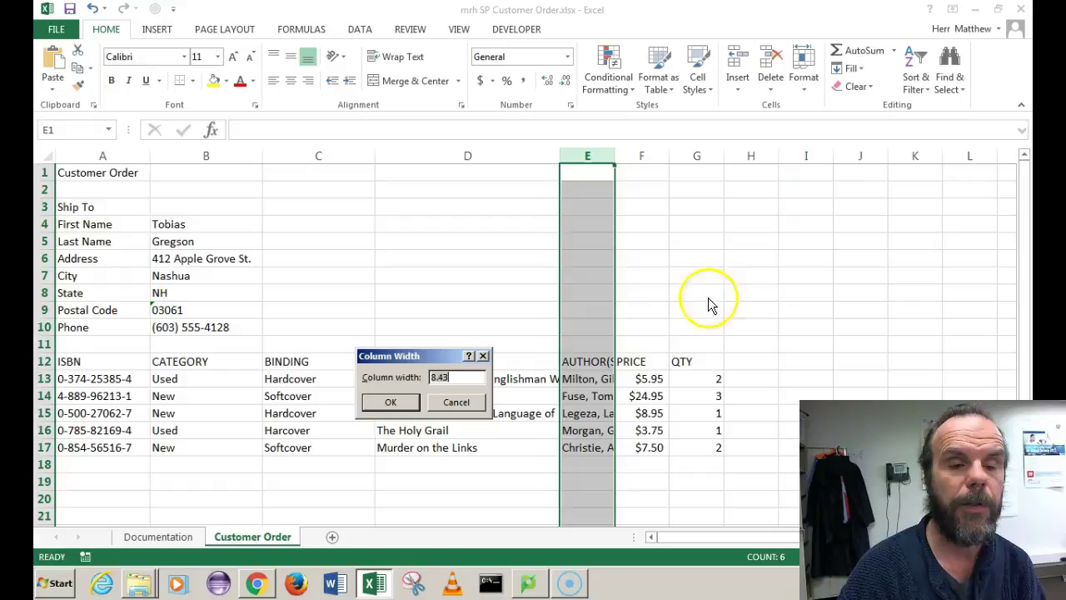
{"action": "left_click", "coordinate": [454, 378]}
{"action": "double_click", "coordinate": [417, 379]}
{"action": "type", "text": "15"}
{"action": "left_click", "coordinate": [391, 401]}
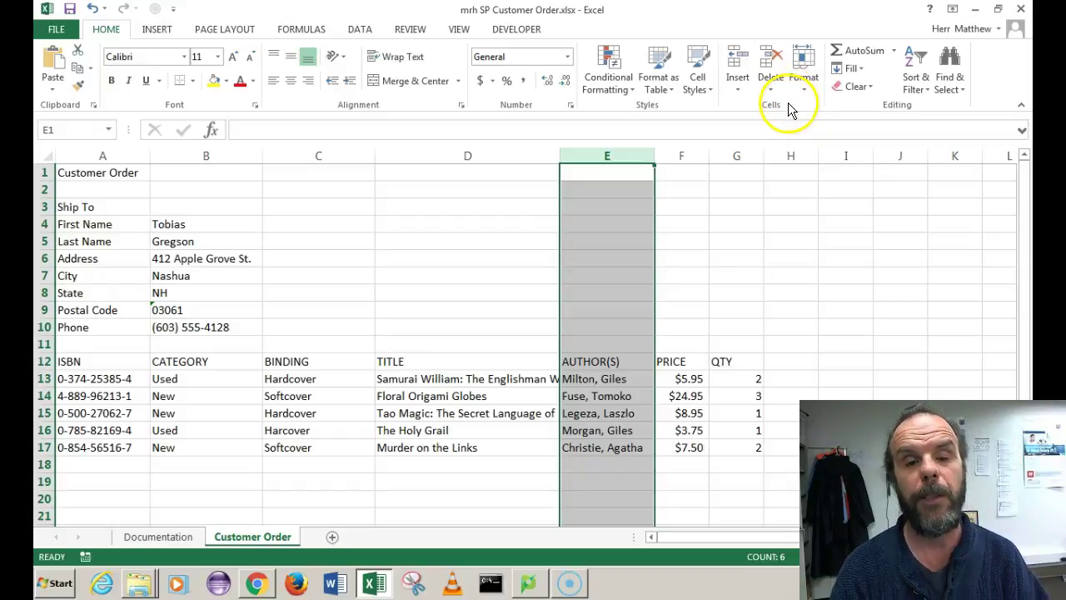
{"action": "right_click", "coordinate": [600, 161]}
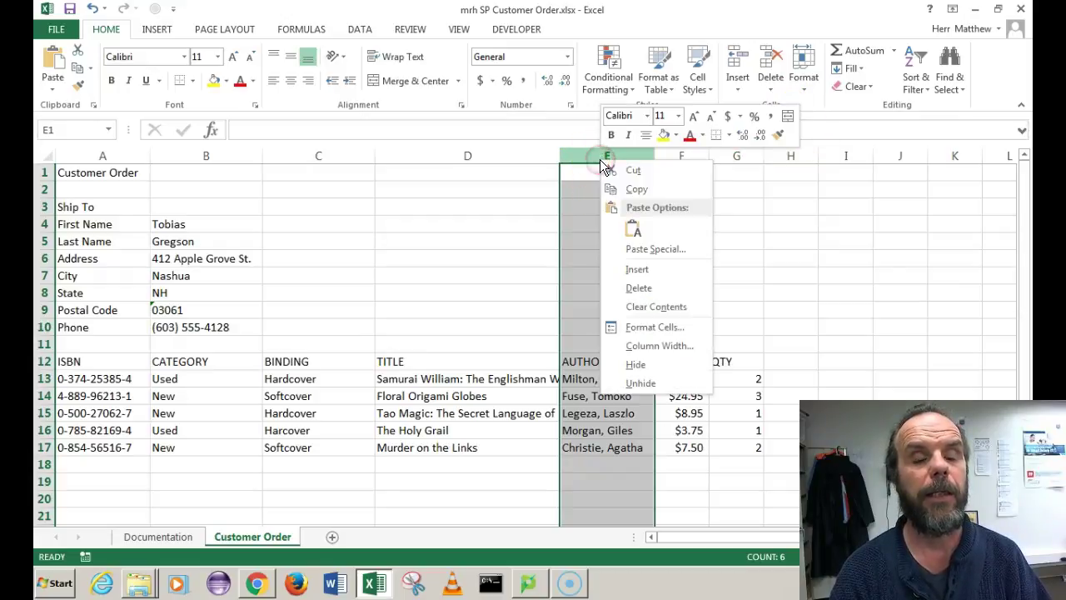
{"action": "left_click", "coordinate": [872, 260]}
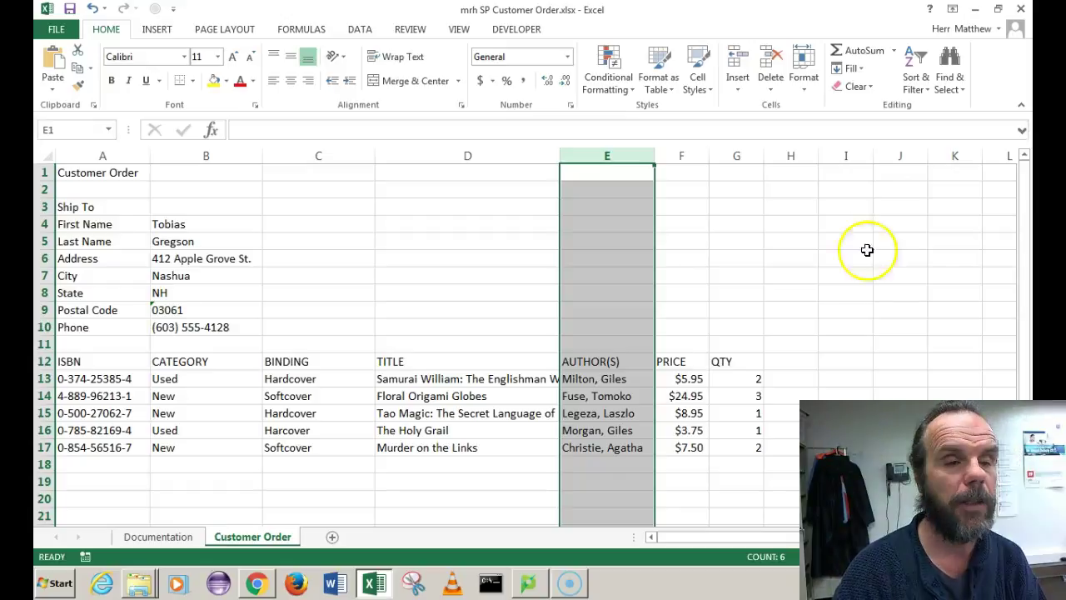
AutoFit the TITLE column D to its longest book title, and narrow it again to just under twice column A's width.
{"action": "left_click", "coordinate": [480, 156]}
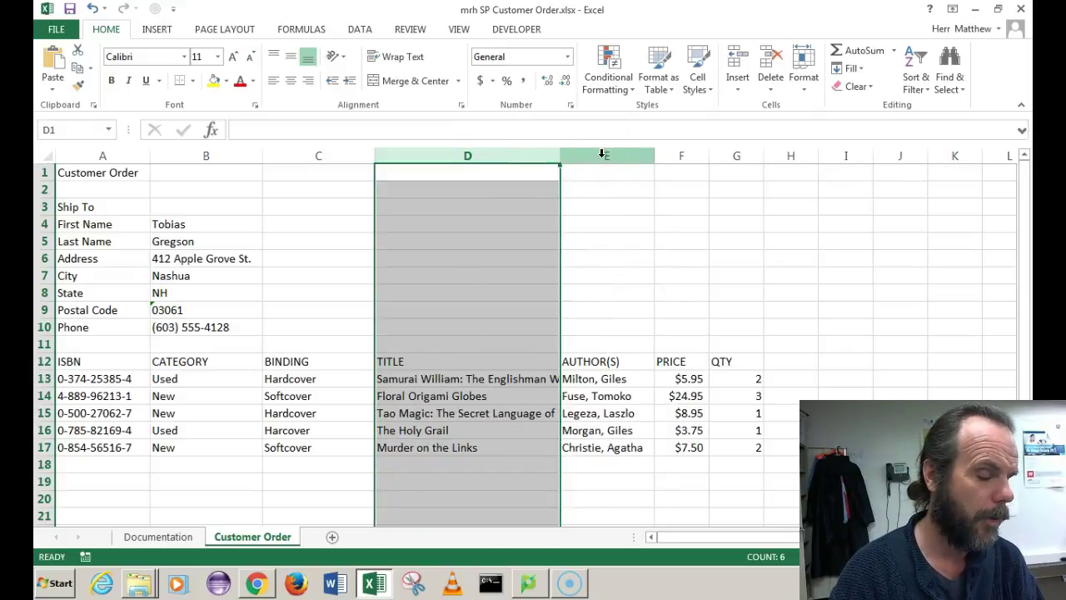
{"action": "left_click", "coordinate": [549, 163]}
{"action": "left_click", "coordinate": [559, 159]}
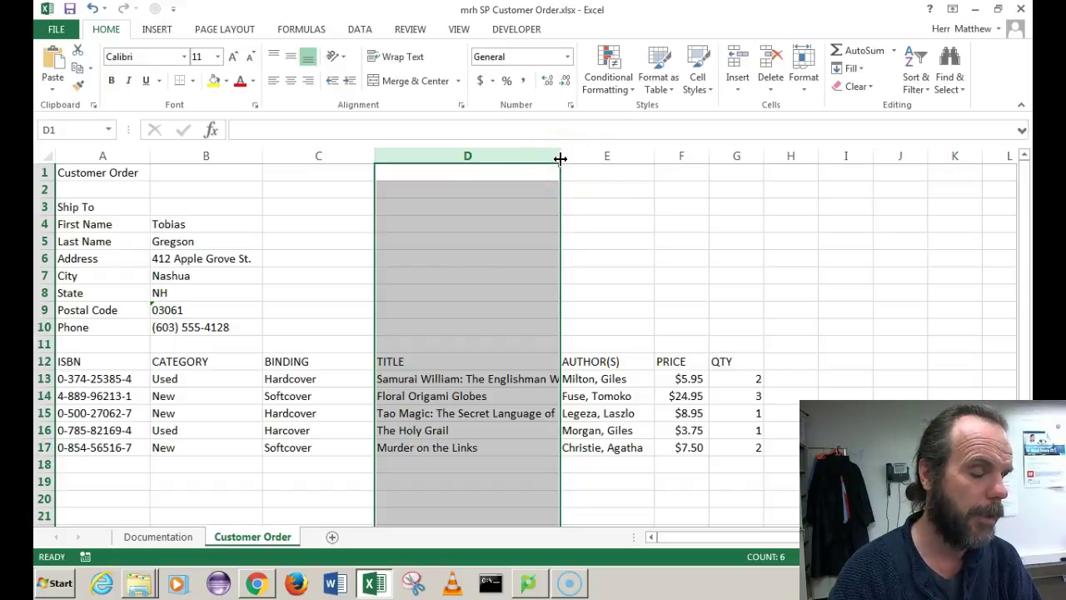
{"action": "double_click", "coordinate": [561, 158]}
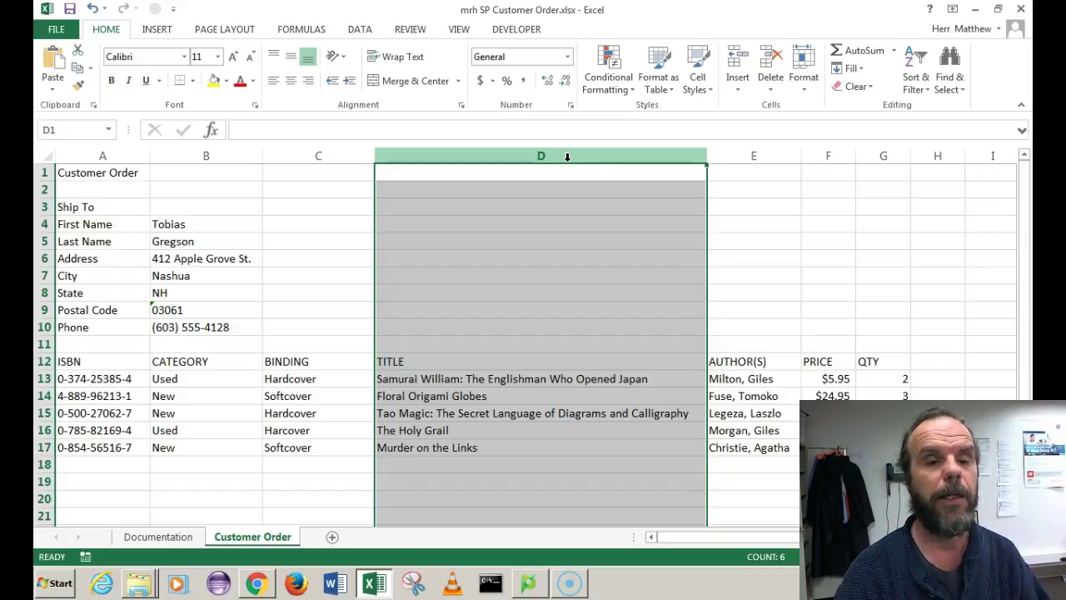
{"action": "left_click_drag", "start_coordinate": [707, 155], "coordinate": [547, 157]}
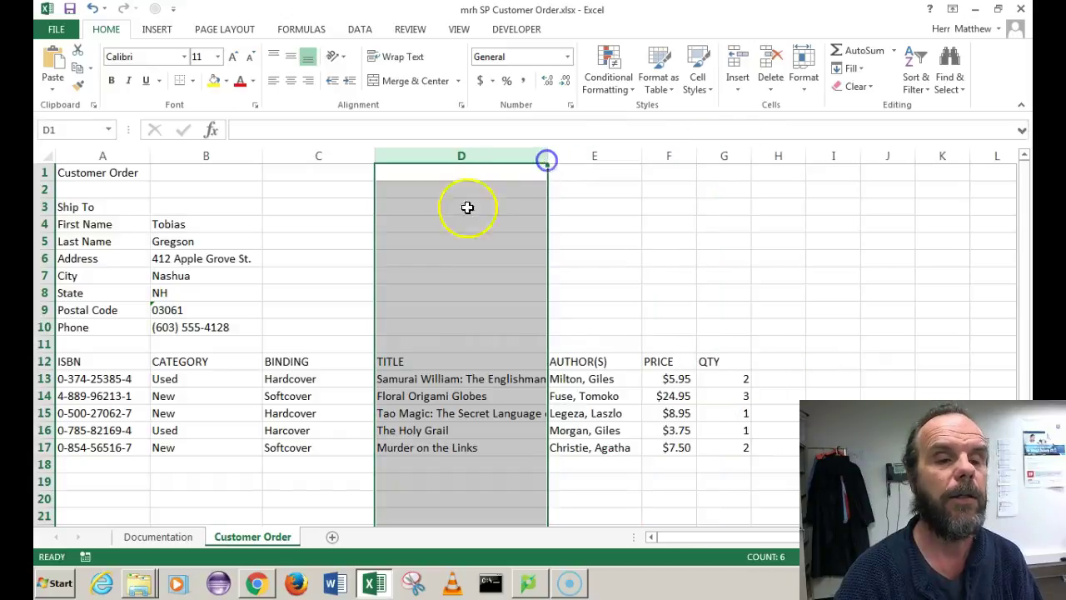
AutoFit the TITLE column D once more, and resize it to about twice the width of column A.
{"action": "double_click", "coordinate": [548, 156]}
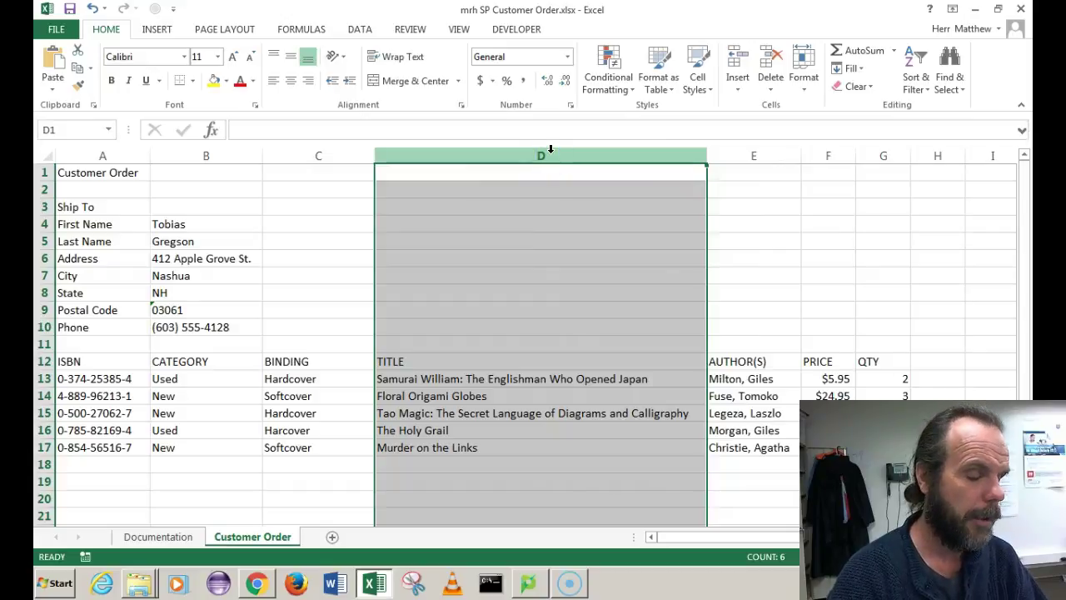
{"action": "left_click", "coordinate": [550, 154]}
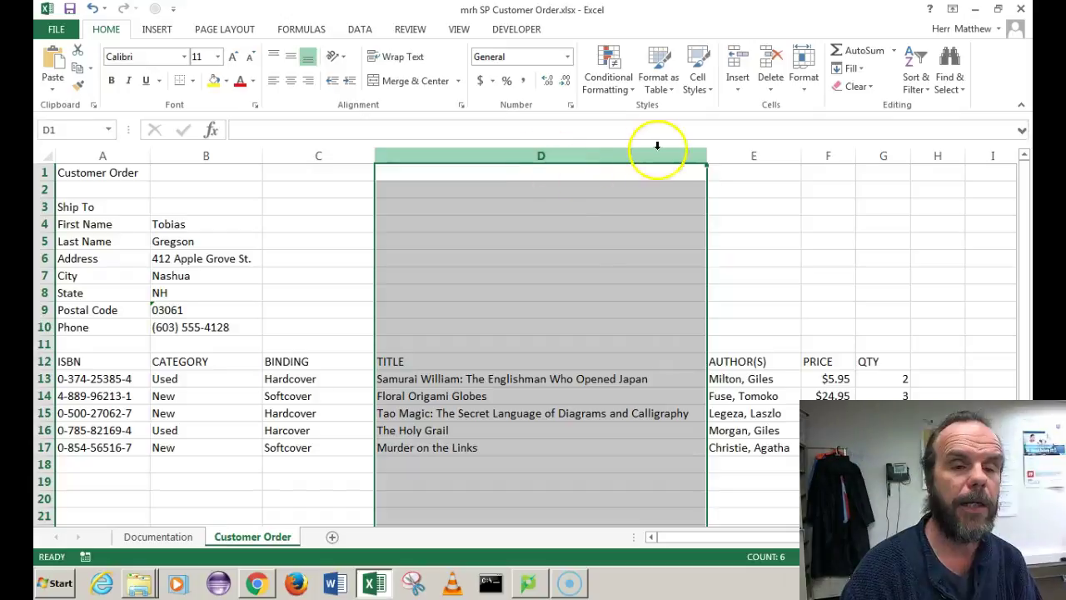
{"action": "left_click_drag", "start_coordinate": [706, 157], "coordinate": [559, 158]}
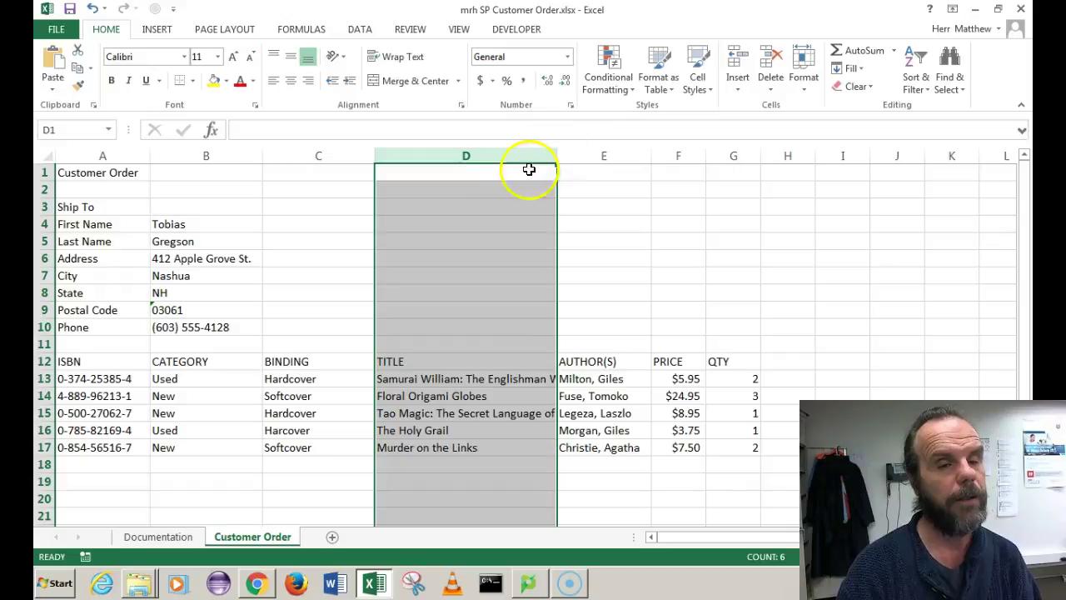
{"action": "right_click", "coordinate": [490, 160]}
{"action": "left_click", "coordinate": [697, 233]}
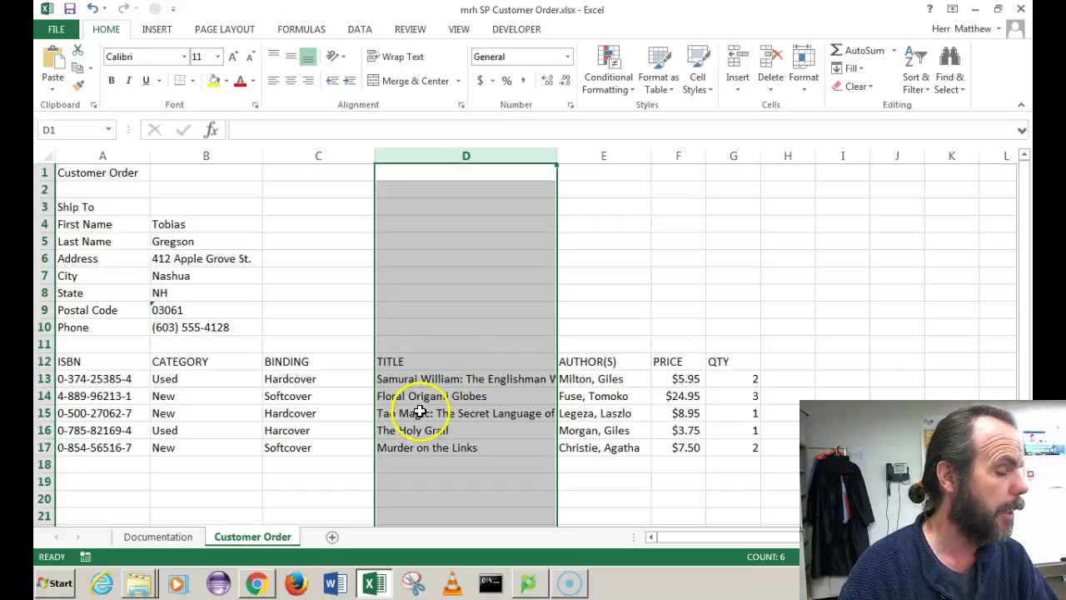
Wrap the text of the book titles in the range D13:D17, and check the wrapped titles in D15 and D13.
{"action": "left_click", "coordinate": [408, 379]}
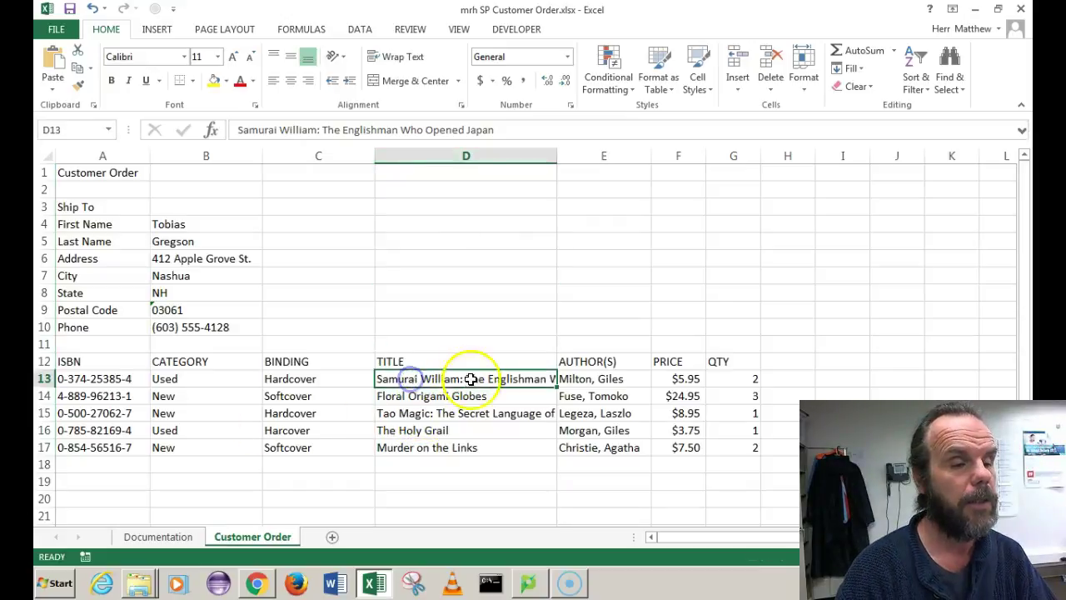
{"action": "left_click_drag", "start_coordinate": [425, 379], "coordinate": [424, 445]}
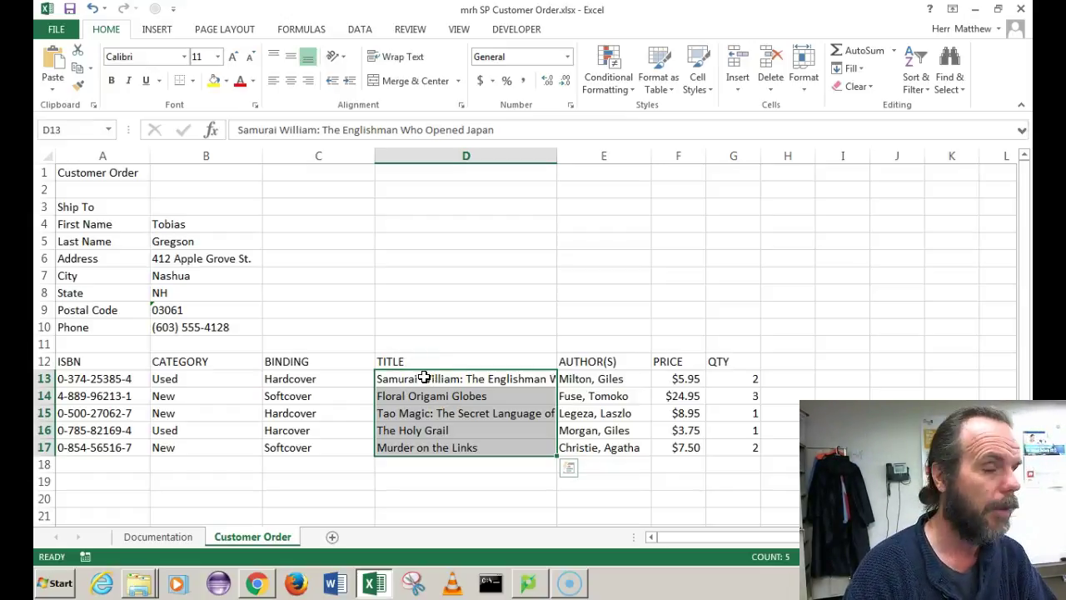
{"action": "left_click", "coordinate": [102, 30]}
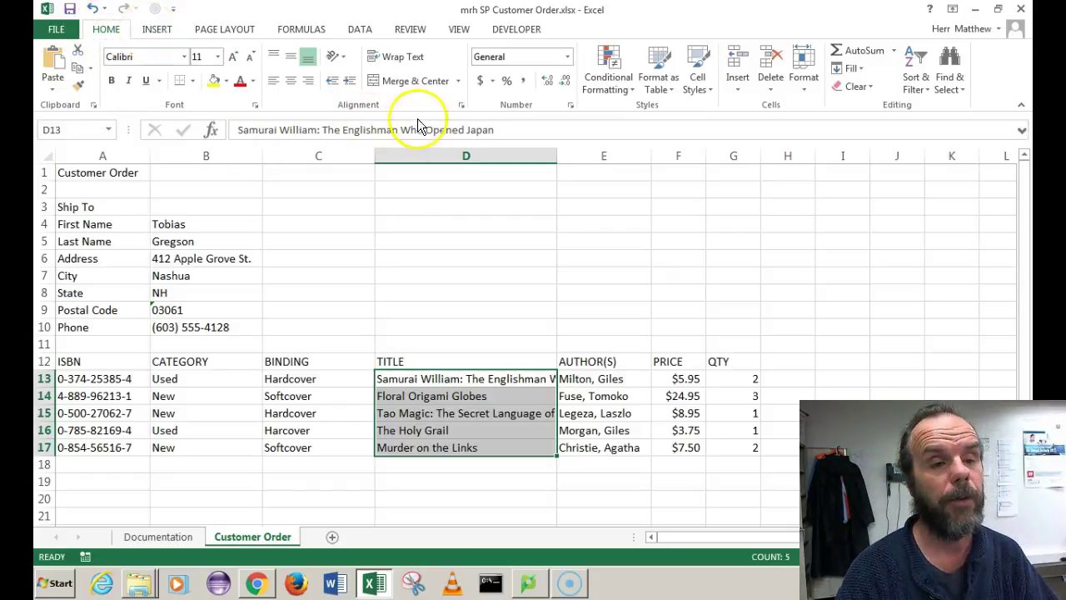
{"action": "left_click", "coordinate": [398, 59]}
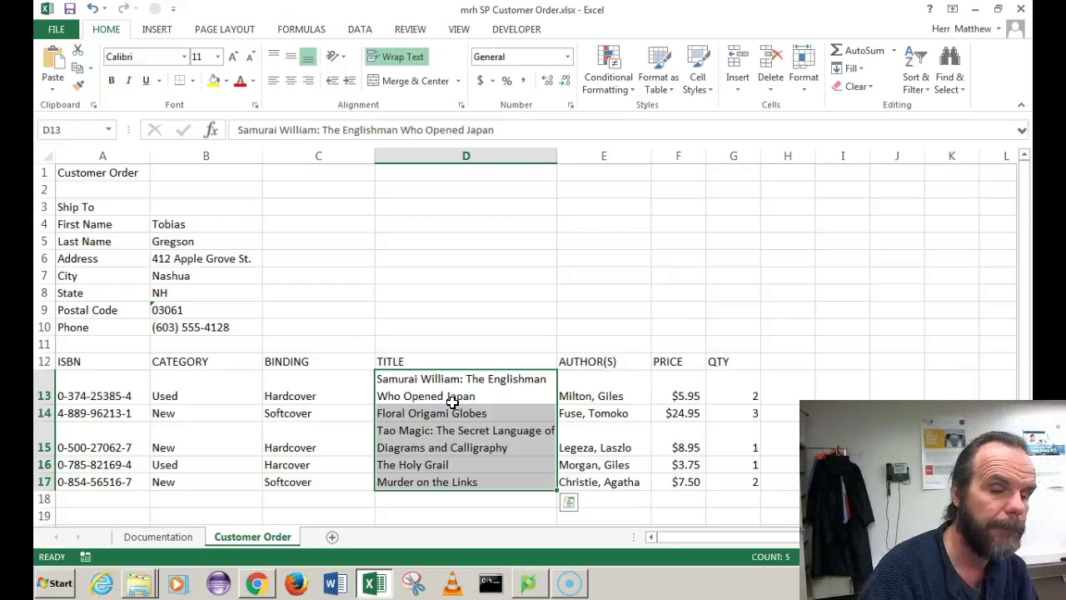
{"action": "left_click", "coordinate": [409, 442]}
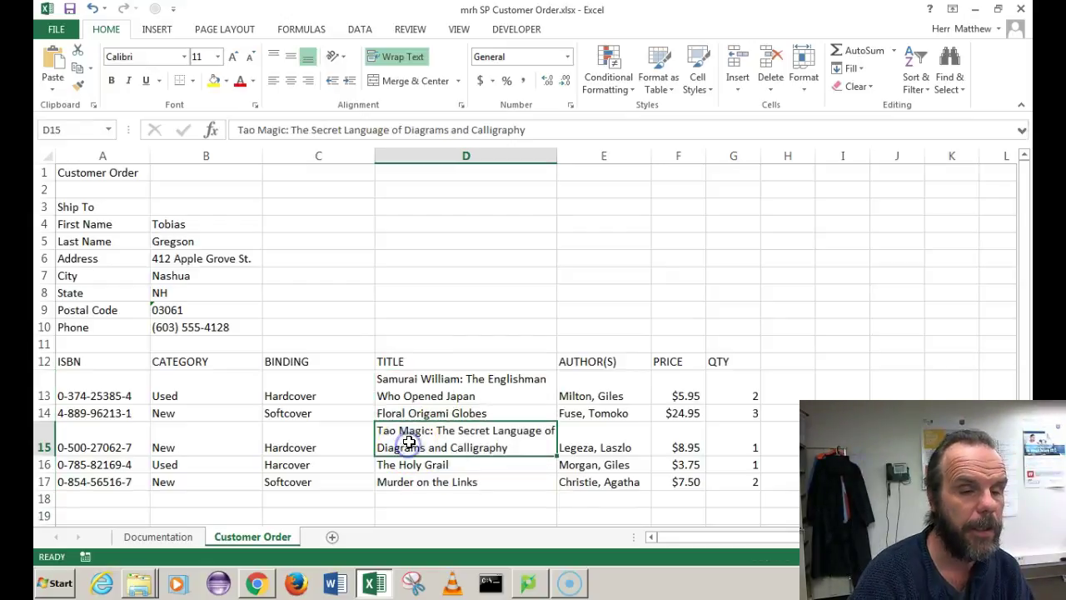
{"action": "left_click", "coordinate": [409, 384]}
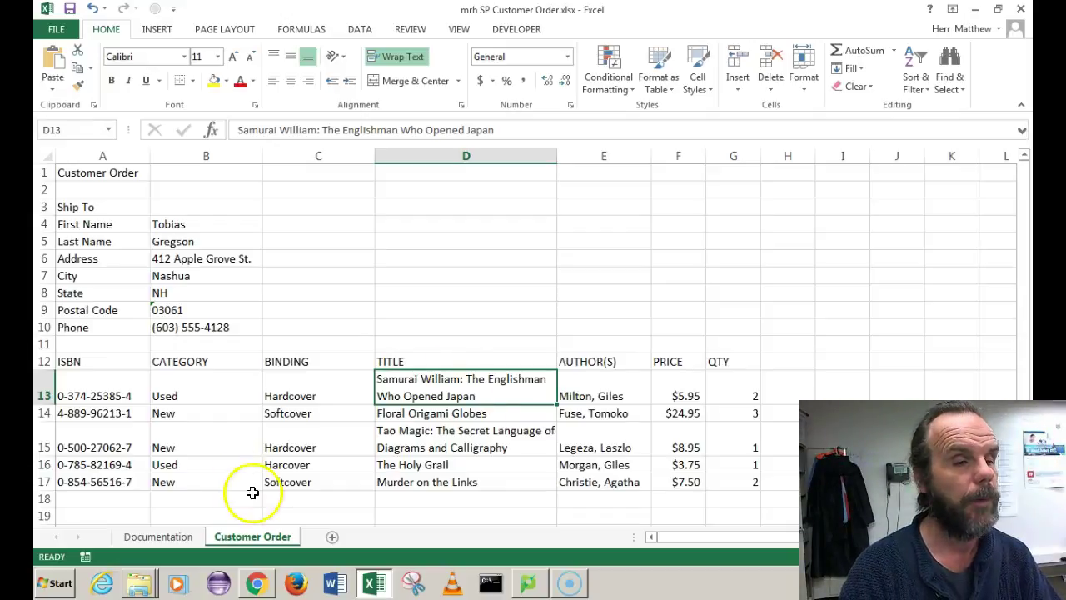
Make A12 the active cell, increase the height of row 12 to 30 points (40 pixels), and save the workbook.
{"action": "left_click", "coordinate": [87, 364]}
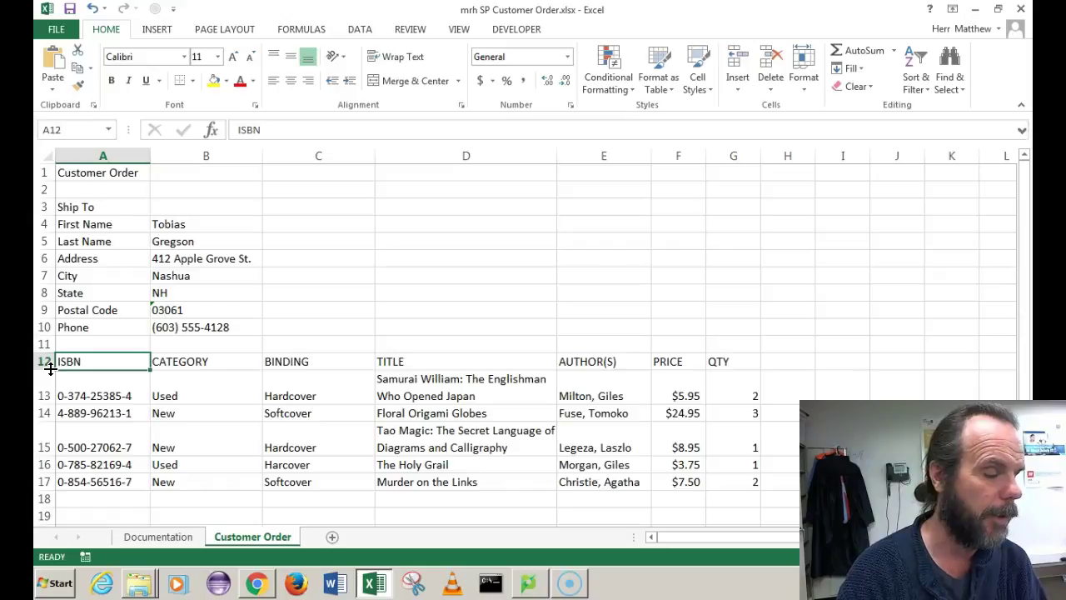
{"action": "left_click_drag", "start_coordinate": [50, 369], "coordinate": [51, 369]}
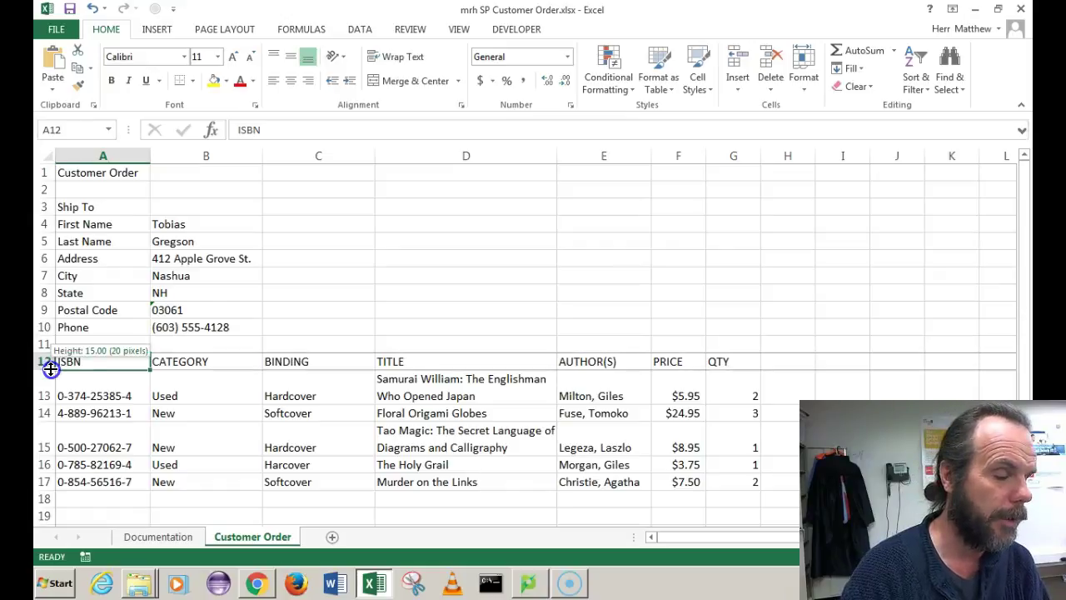
{"action": "left_click_drag", "start_coordinate": [50, 369], "coordinate": [52, 385]}
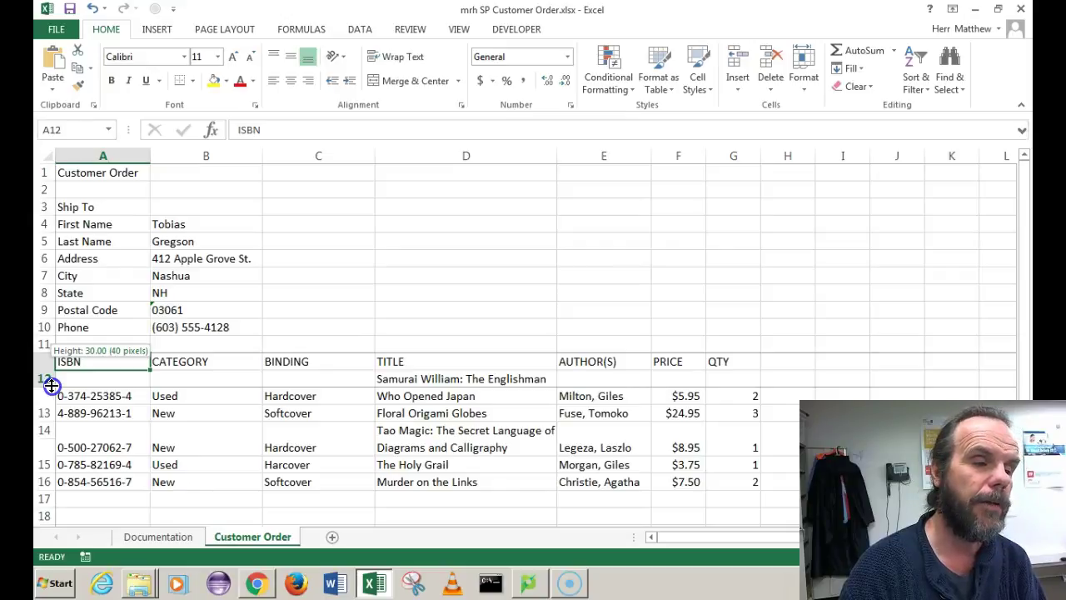
{"action": "left_click_drag", "start_coordinate": [52, 386], "coordinate": [52, 385]}
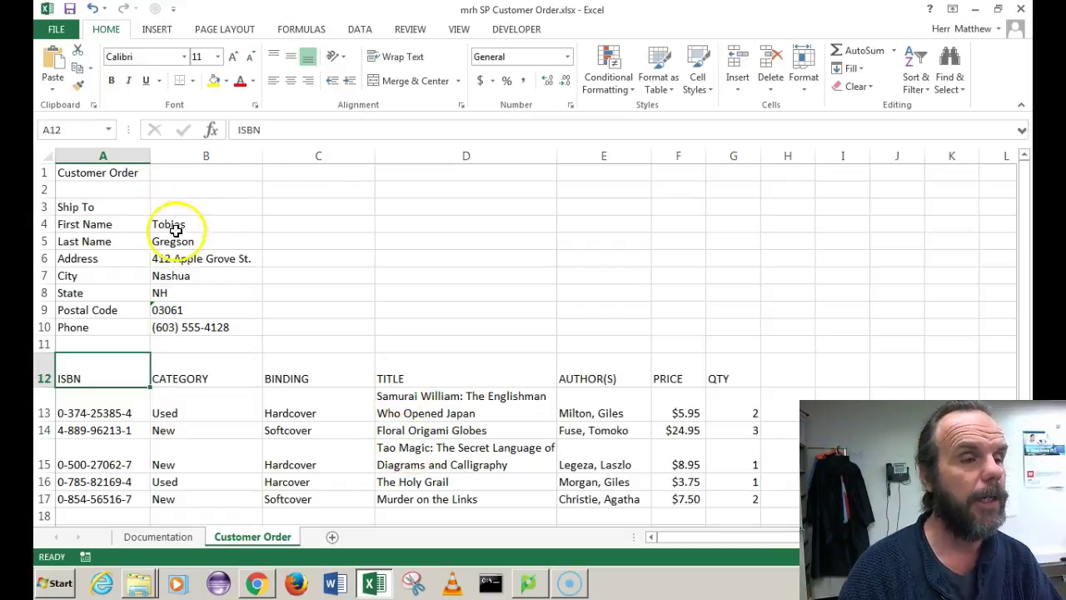
{"action": "left_click", "coordinate": [70, 9]}
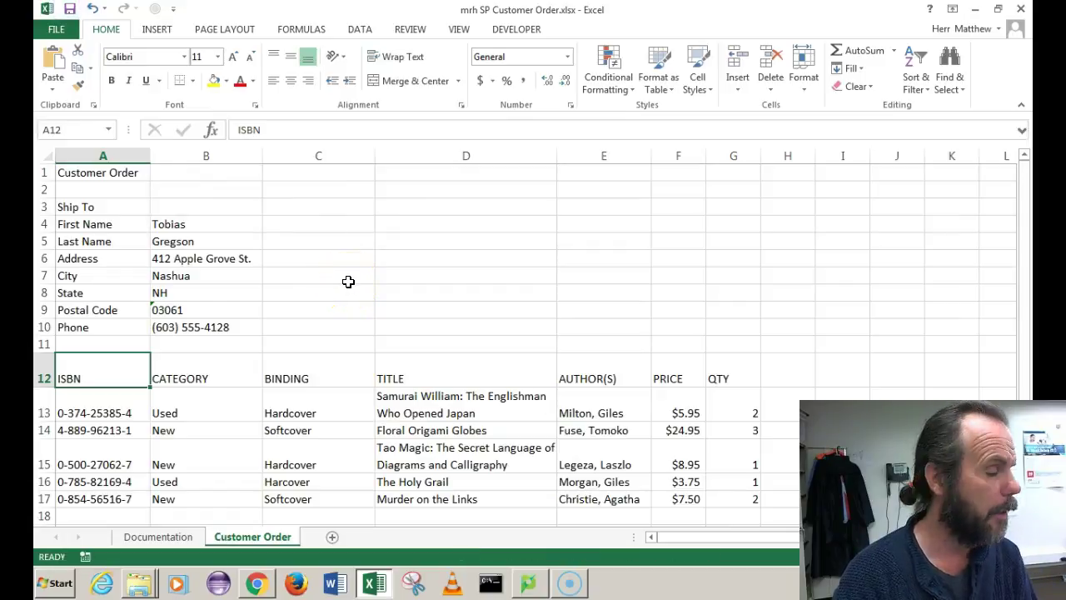
Switch to the e-textbook in Chrome and page forward from page EX 26 to the Session 1.2 Visual Overview on EX 30.
{"action": "left_click", "coordinate": [275, 588]}
{"action": "left_click", "coordinate": [523, 320]}
{"action": "left_click", "coordinate": [500, 348]}
{"action": "left_click", "coordinate": [989, 324]}
{"action": "left_click", "coordinate": [1007, 314]}
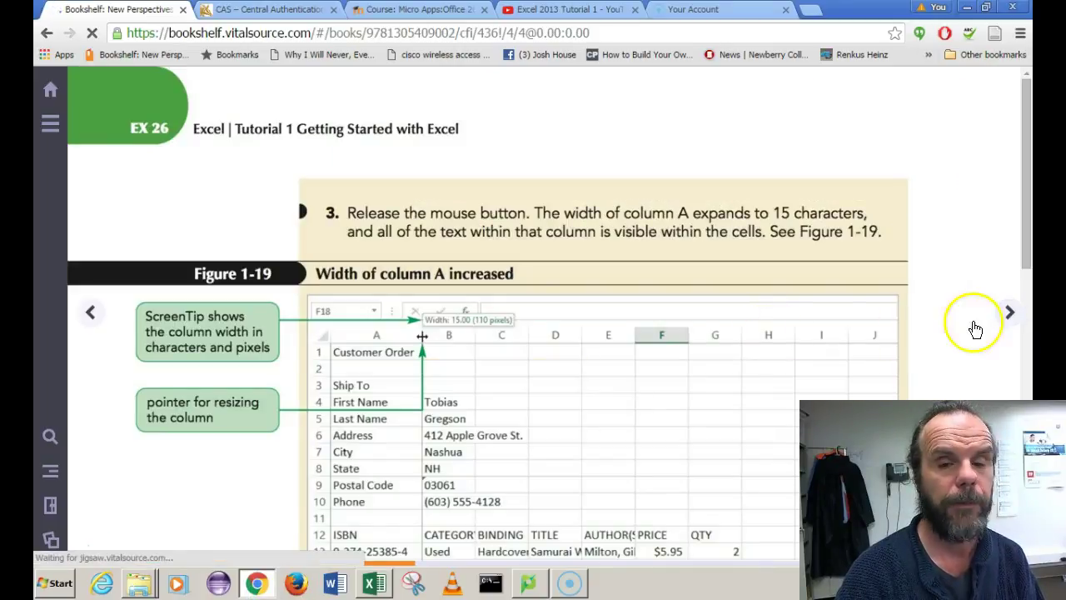
{"action": "left_click", "coordinate": [1010, 315]}
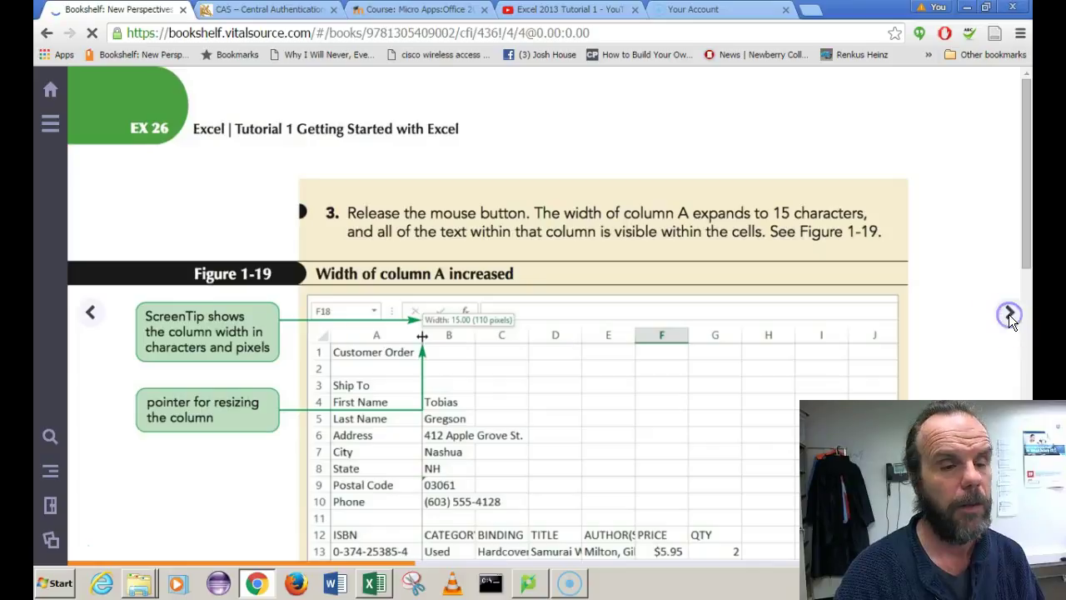
{"action": "left_click", "coordinate": [666, 357]}
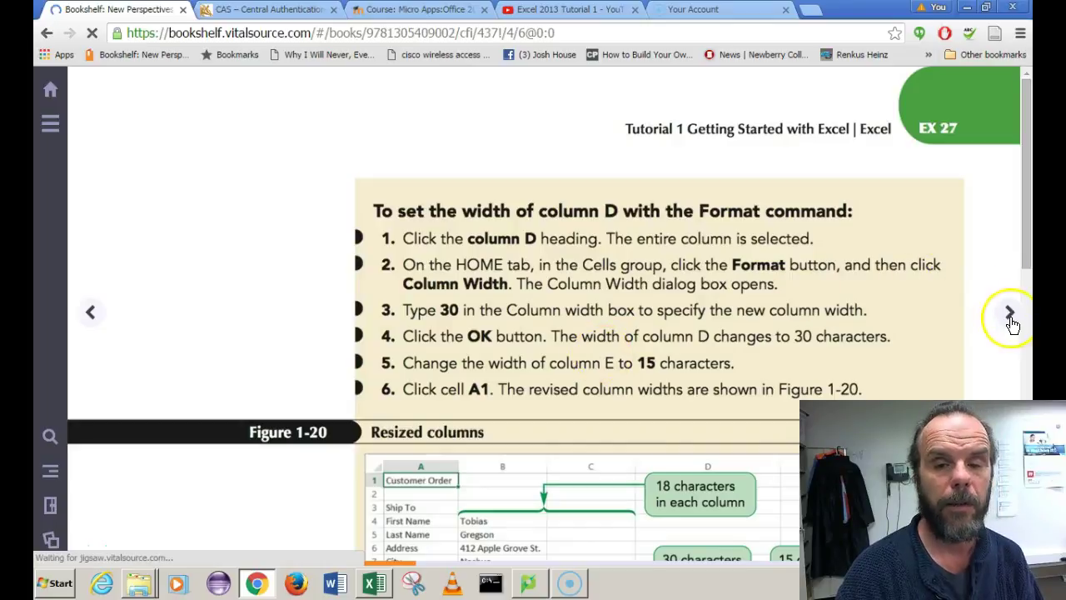
{"action": "left_click", "coordinate": [1010, 315]}
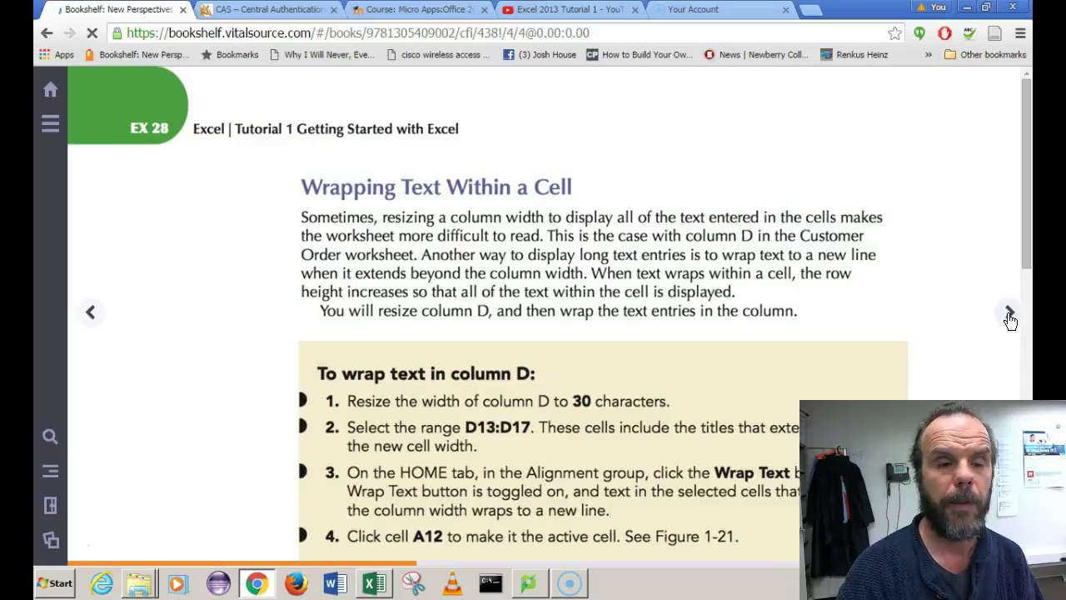
{"action": "left_click", "coordinate": [1010, 316]}
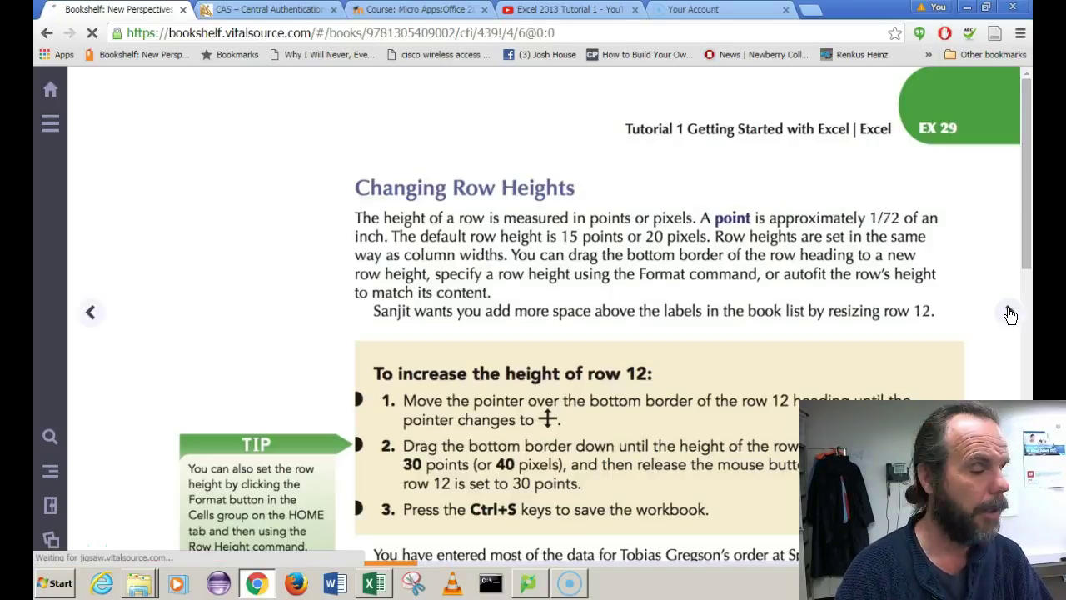
{"action": "left_click", "coordinate": [1008, 313]}
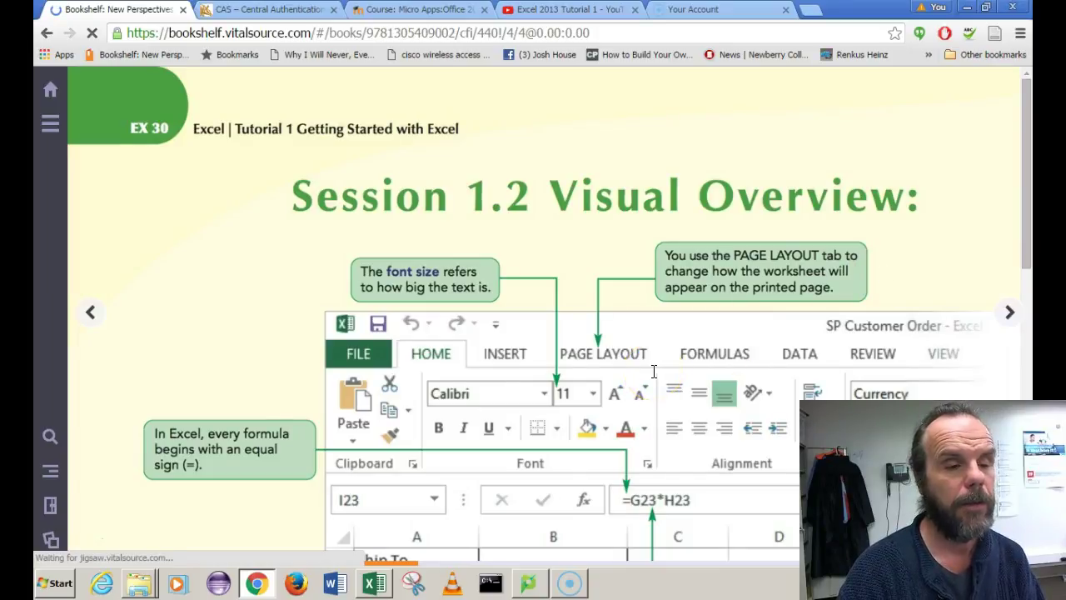
Look through the Session 1.2 Visual Overview down to the end of page EX 30, and advance to the following page.
{"action": "scroll", "coordinate": [653, 372], "scroll_direction": "down", "scroll_amount": 10}
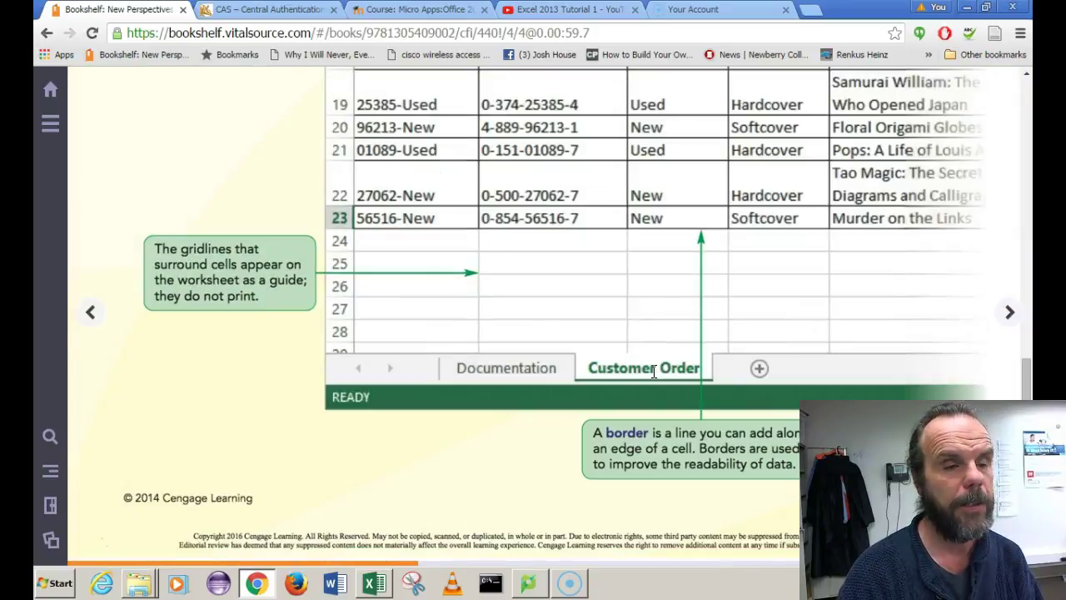
{"action": "left_click", "coordinate": [1004, 330]}
{"action": "left_click", "coordinate": [1009, 312]}
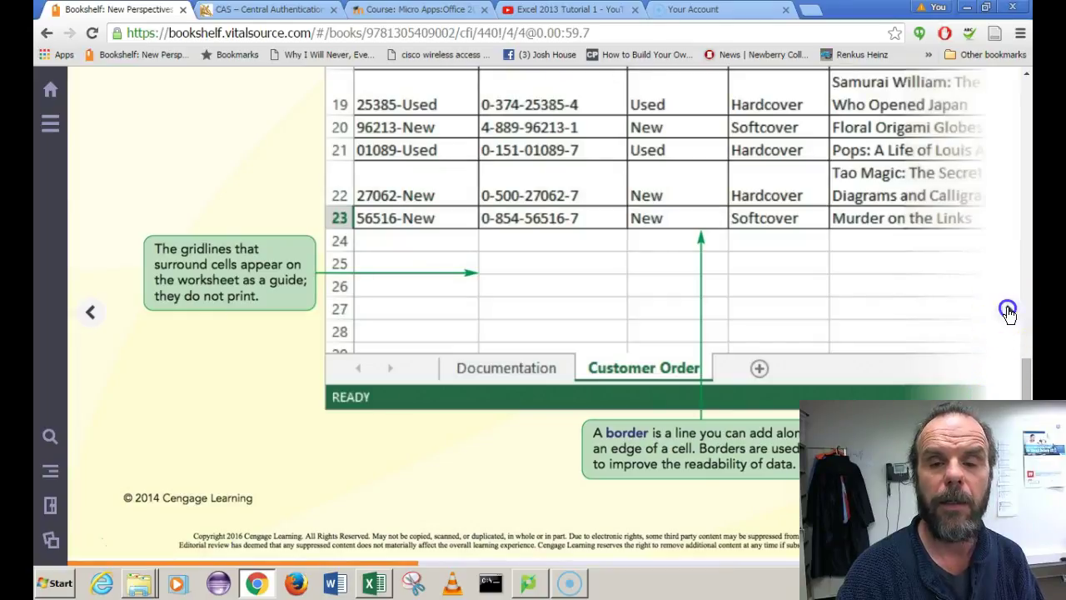